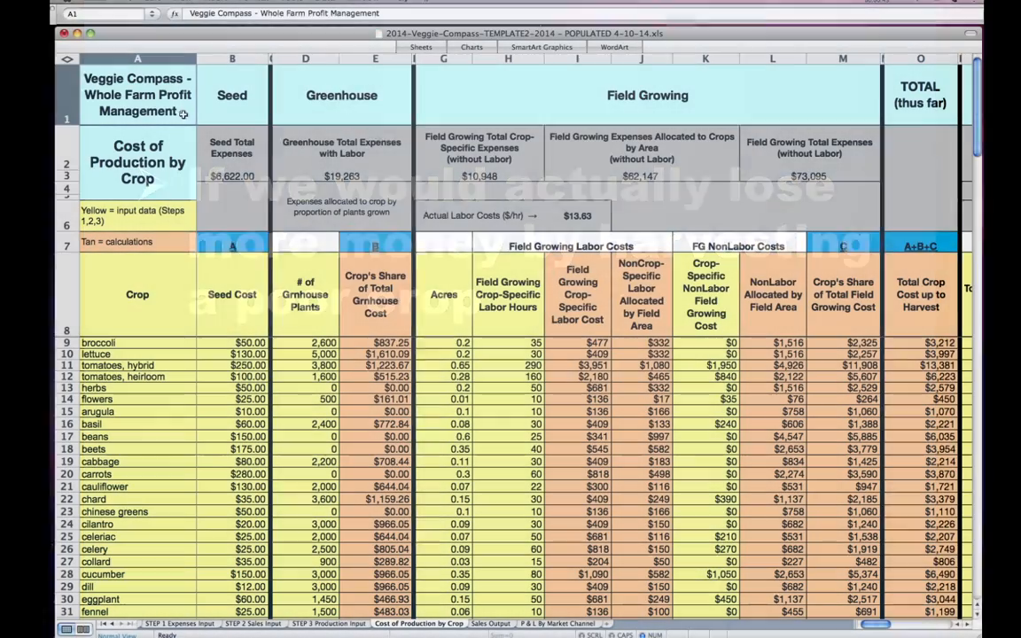
Examine the title and the Crop column of the Cost of Production by Crop sheet
left_click(173, 108)
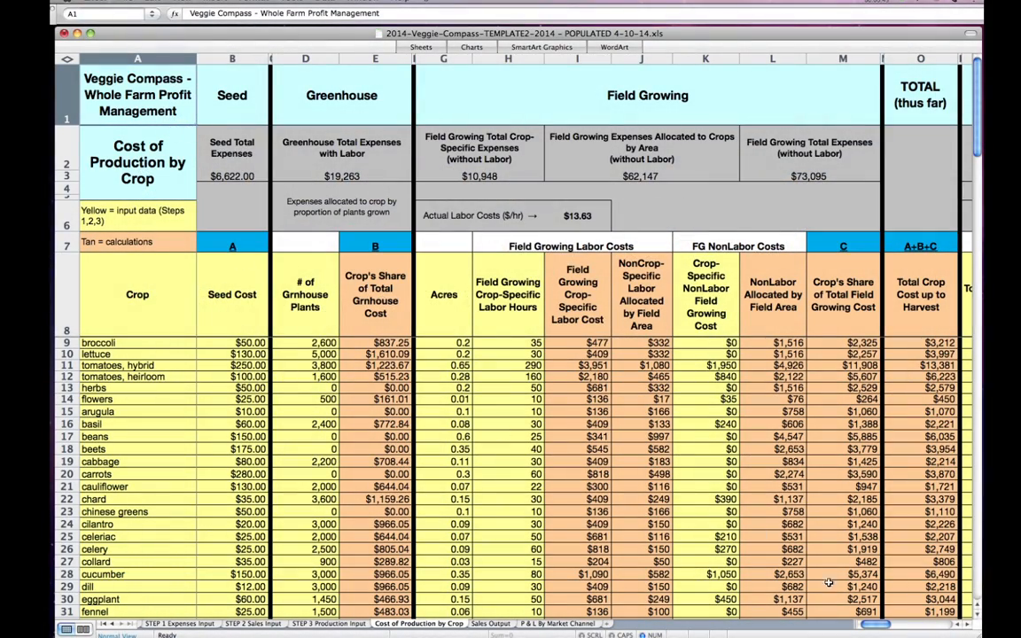
mouse_move(867, 626)
left_mouse_down()
mouse_move(901, 630)
mouse_move(875, 626)
left_mouse_up()
left_click(138, 59)
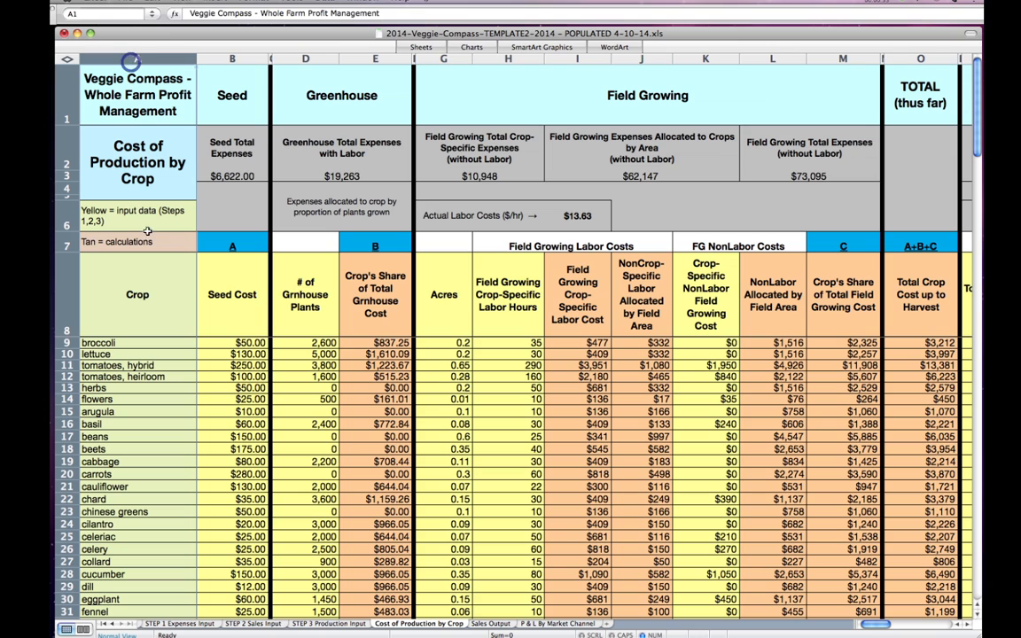
left_click(155, 286)
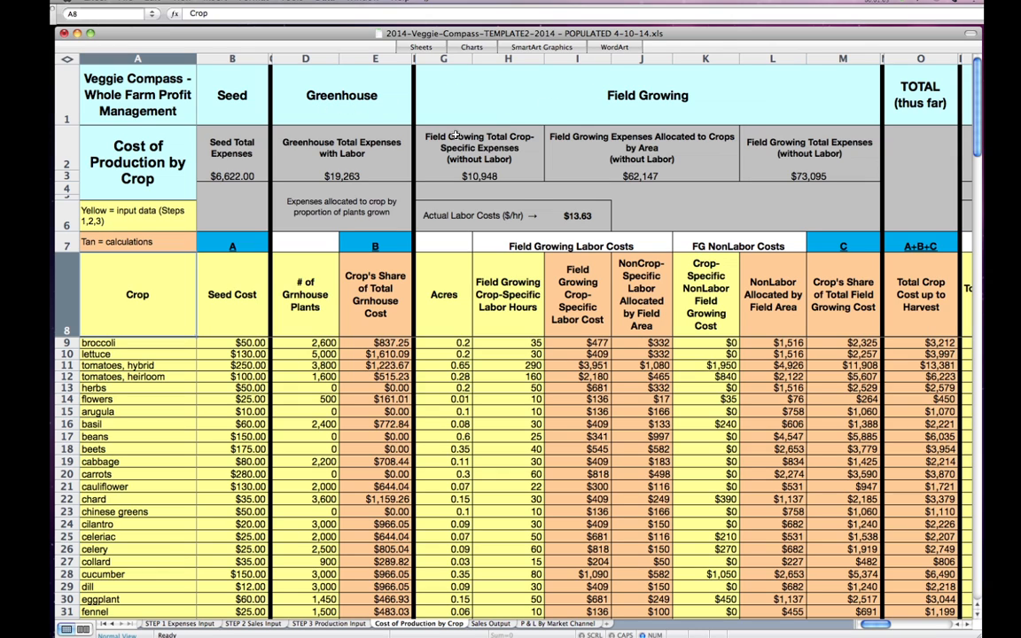
Go through the row 2 expense headings for seed, greenhouse and field growing, ending at Field Growing Total Expenses (without Labor)
left_click(256, 154)
left_click(394, 153)
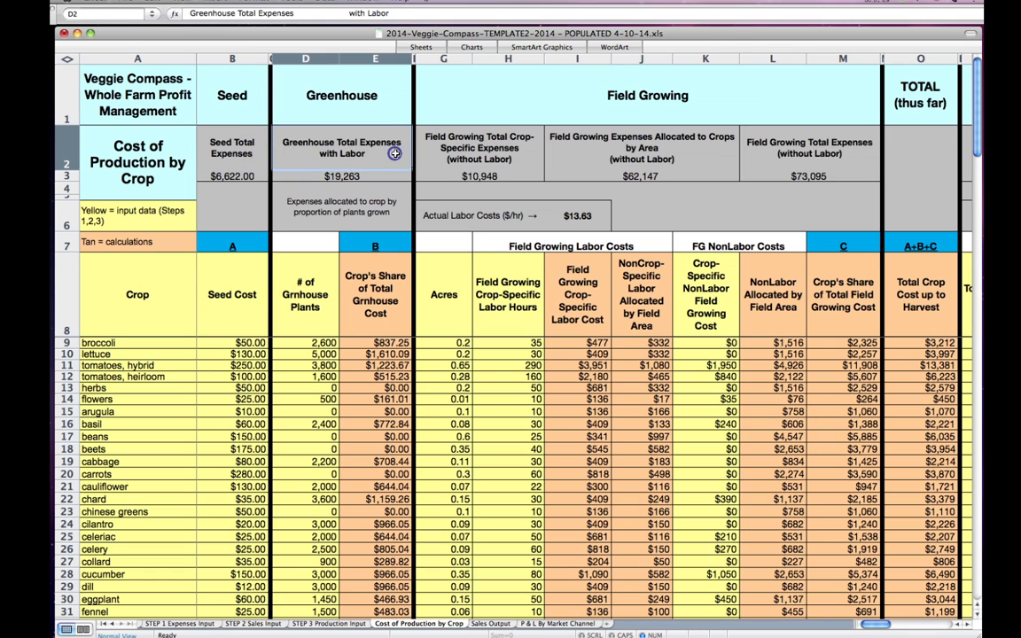
left_click(529, 160)
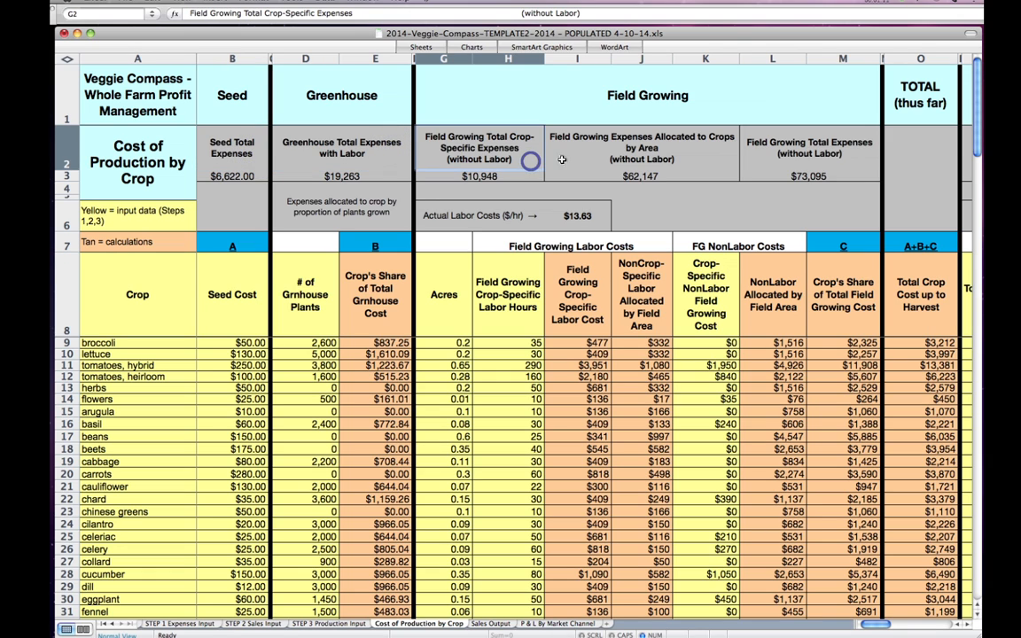
left_click(689, 152)
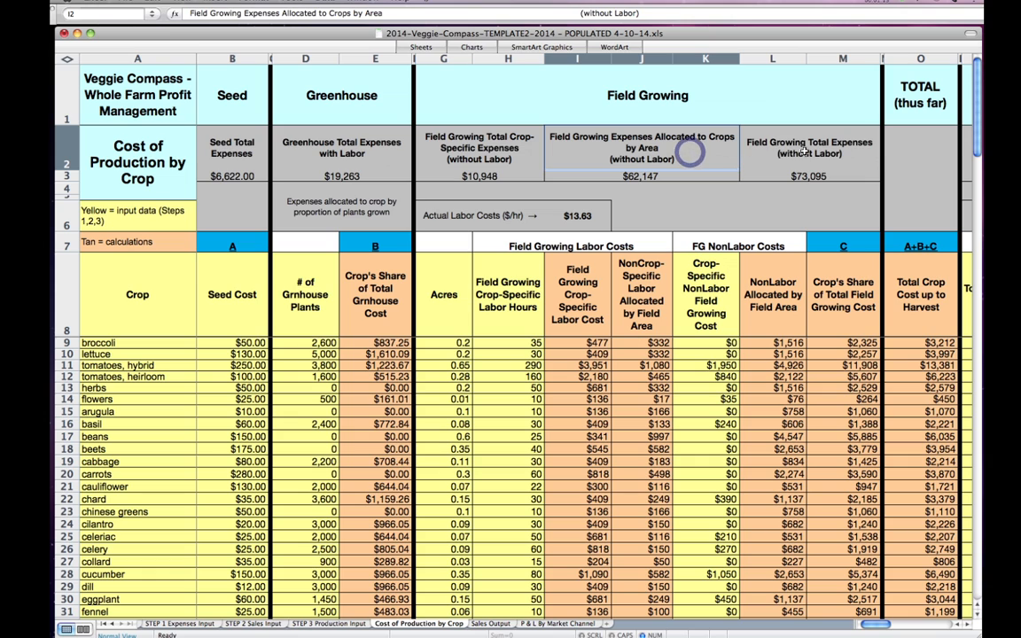
left_click(858, 157)
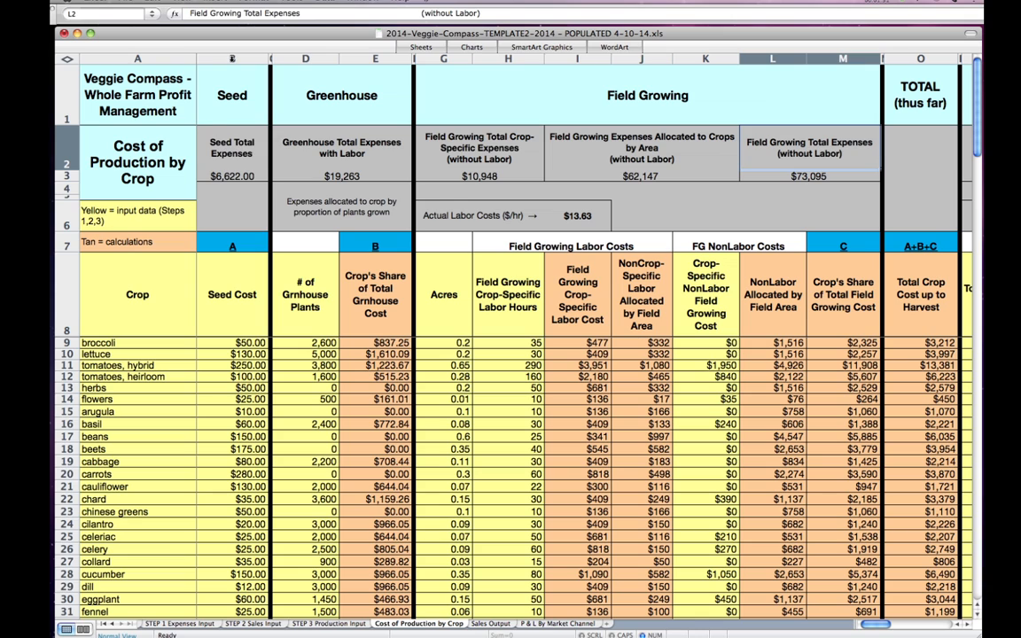
Compare the yellow input columns for seed cost, greenhouse plants and acres with the tan calculated columns E and I
left_click(232, 58)
left_click(301, 59)
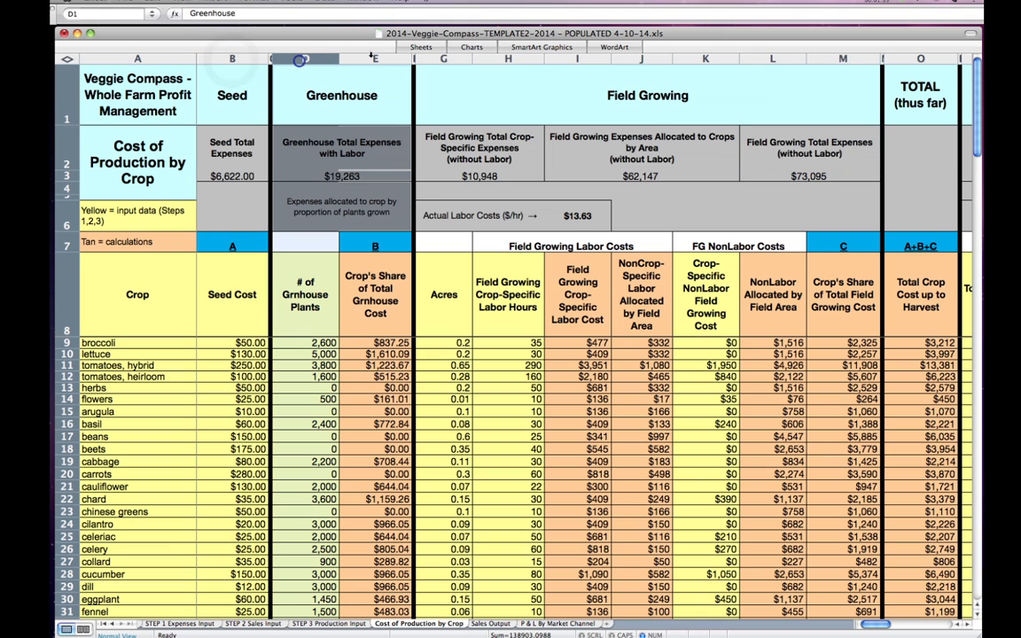
left_click(446, 59)
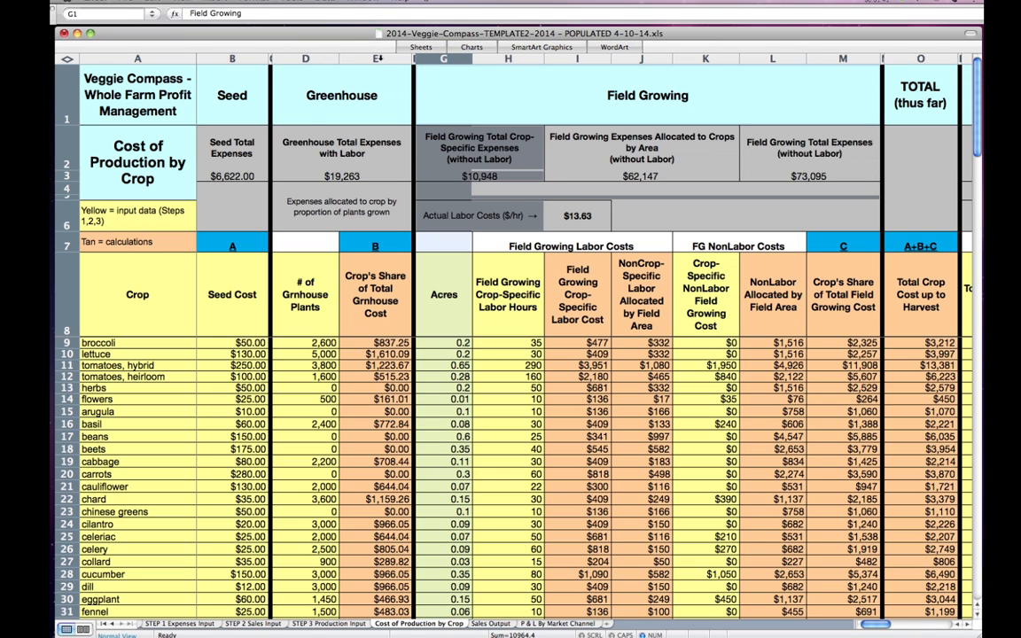
left_click(378, 59)
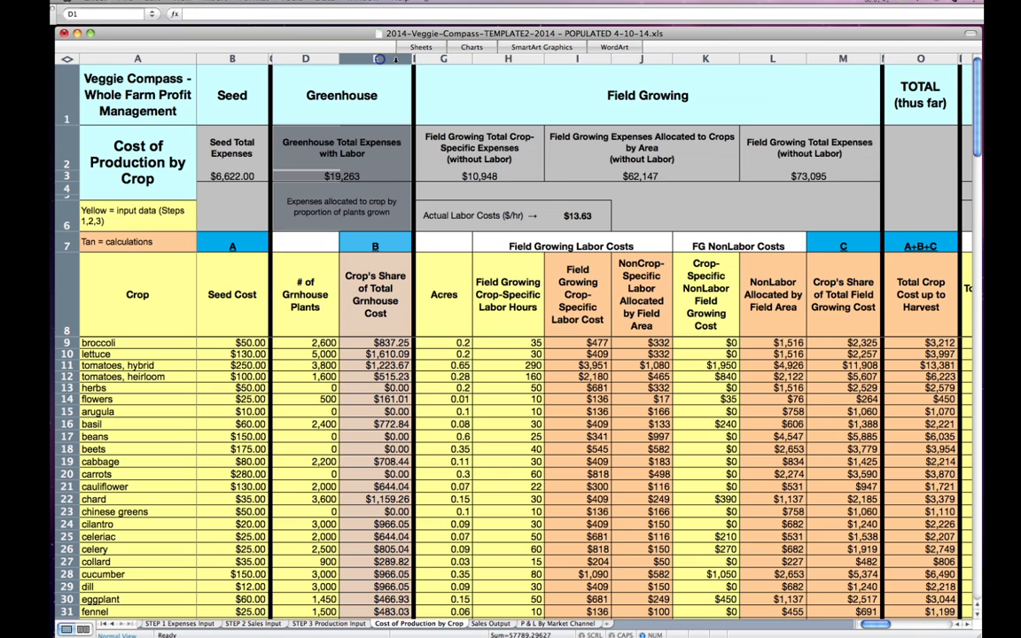
left_click(575, 59)
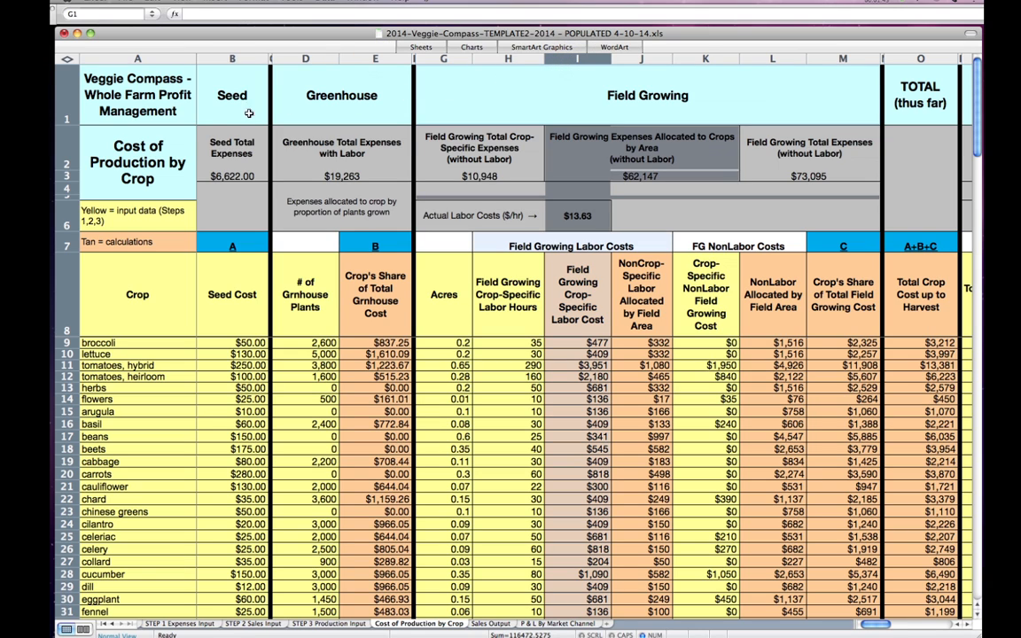
Inspect the Seed, Greenhouse and Field Growing sections, the Total Crop Cost up to Harvest heading, and the non-crop-specific labor and hourly labor cost cells
left_click(186, 122)
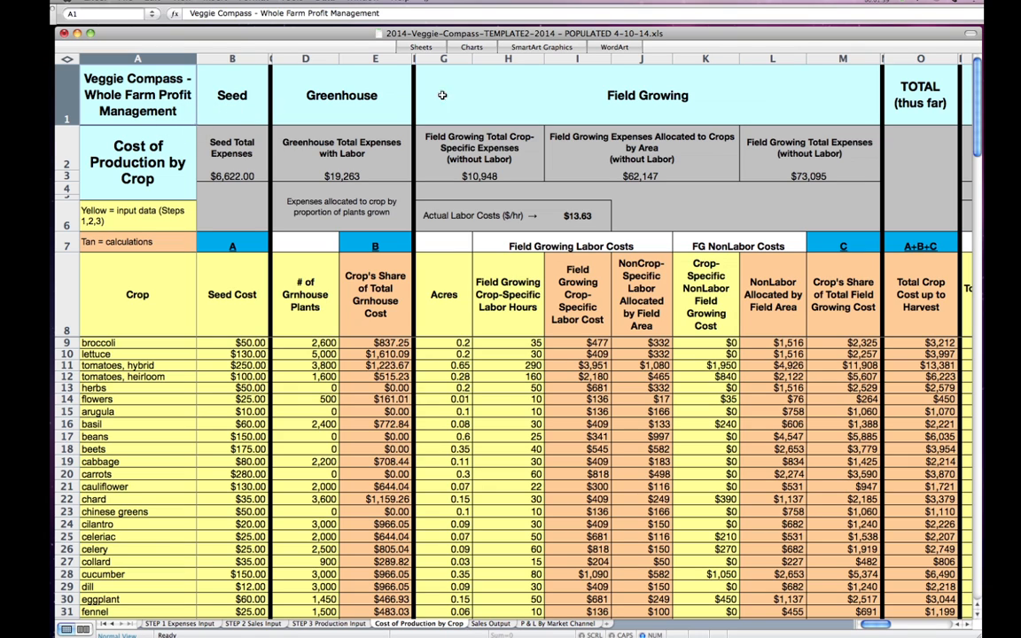
left_click(894, 264)
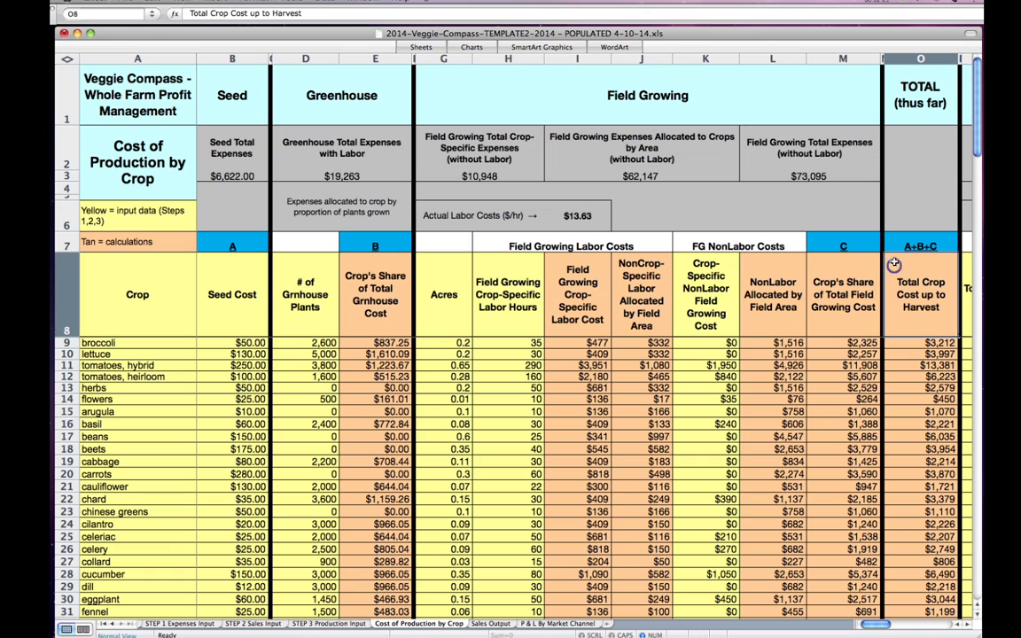
left_click(244, 116)
left_click(319, 113)
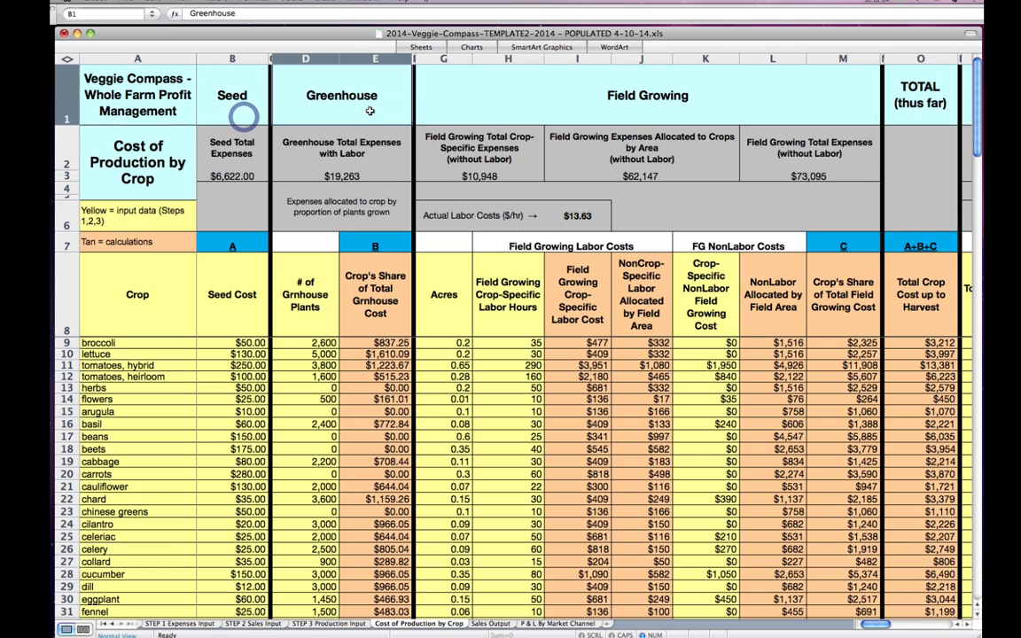
left_click(725, 96)
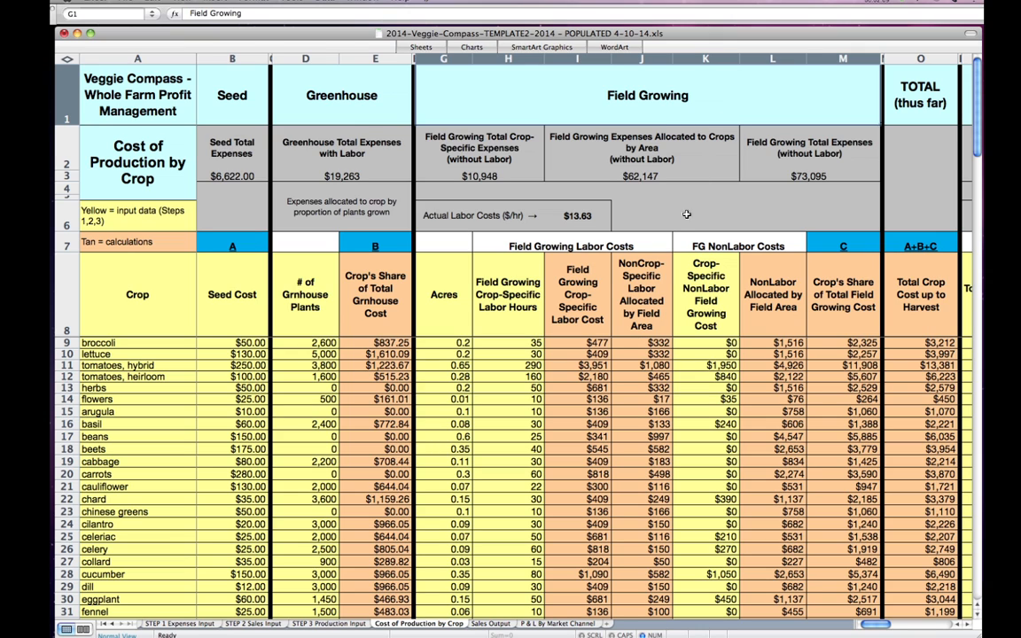
left_click(661, 288)
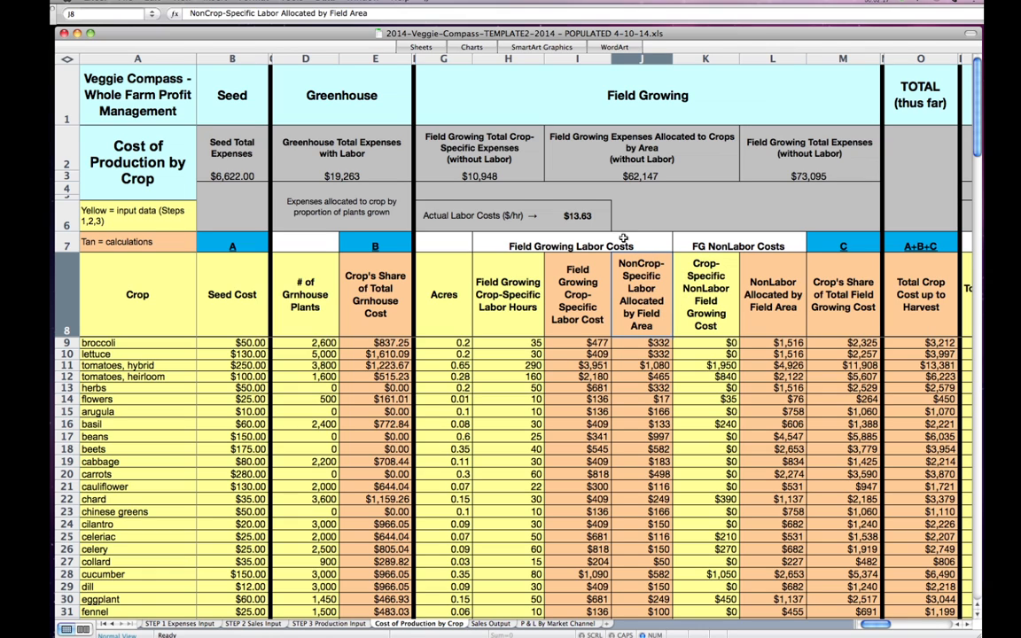
left_click(555, 205)
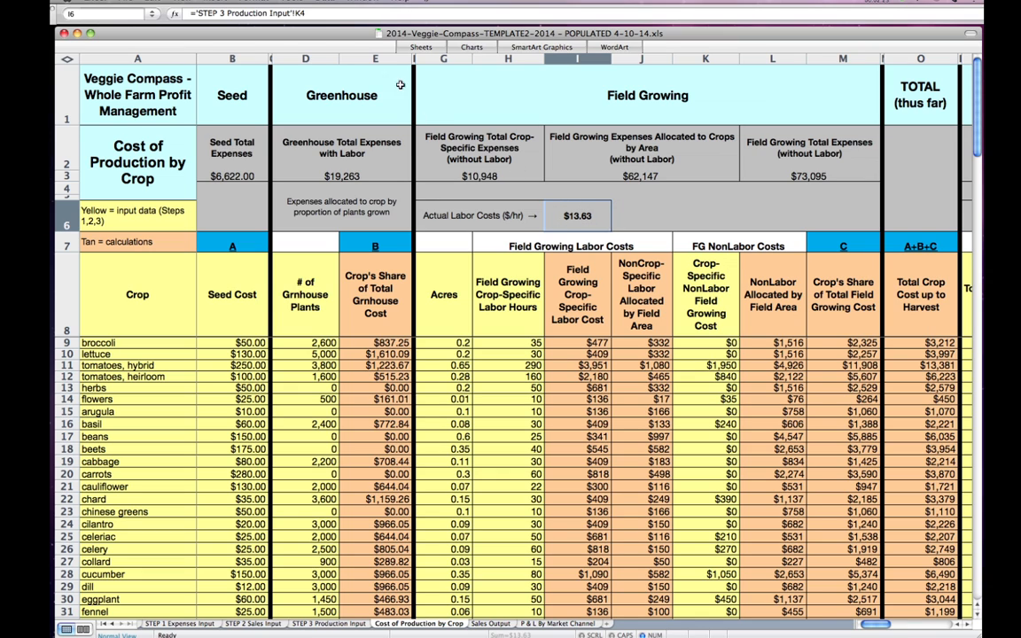
Examine each crop's share of total greenhouse cost in column E, down to its total in the Total Costs by Activity row
left_click(382, 59)
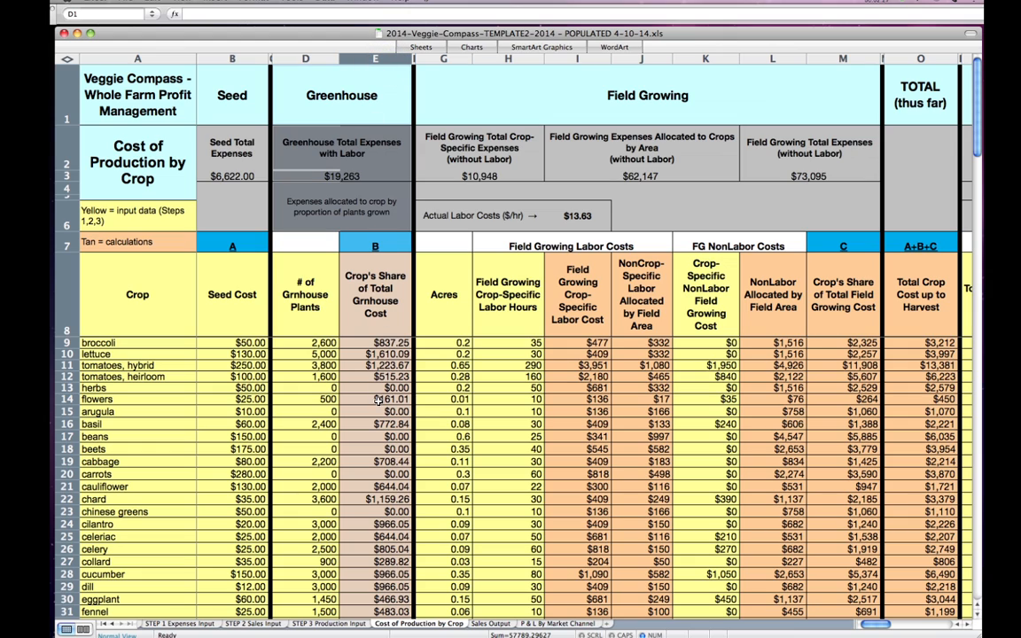
scroll(377, 411, "down", 11)
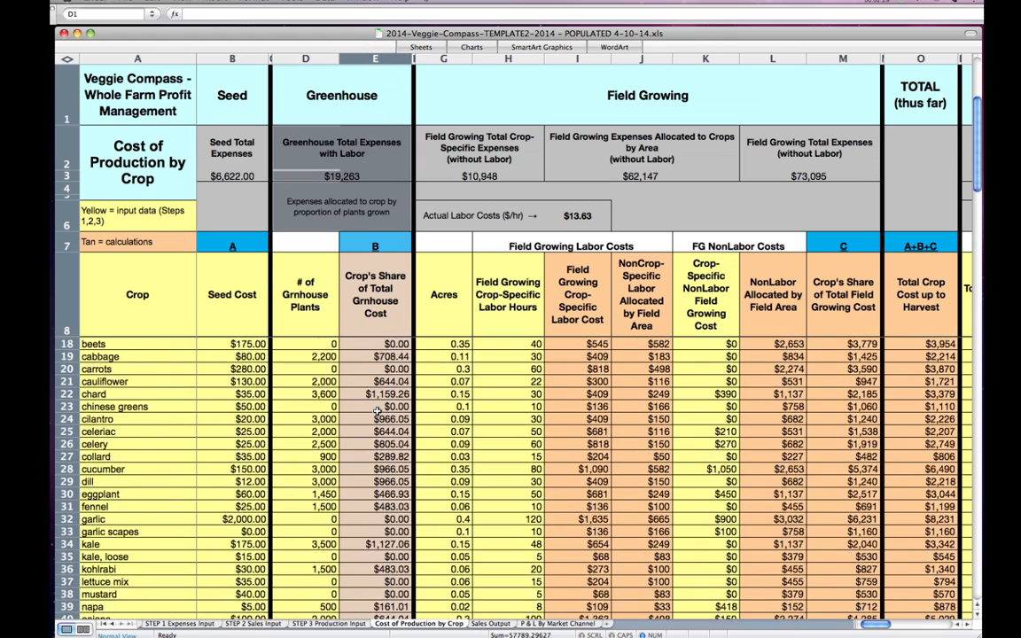
scroll(376, 411, "down", 10)
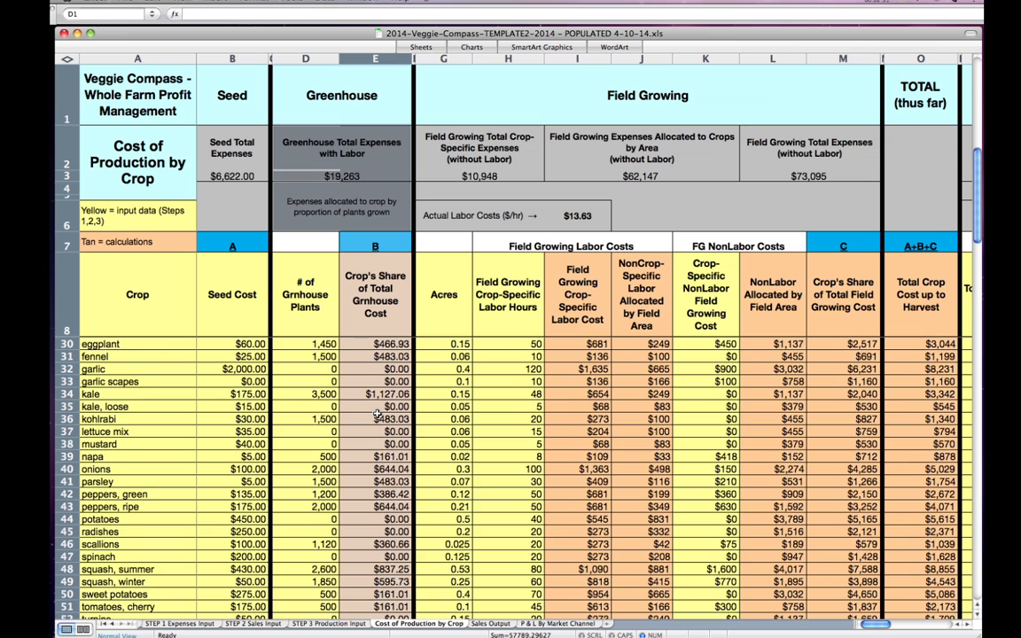
scroll(377, 413, "down", 1)
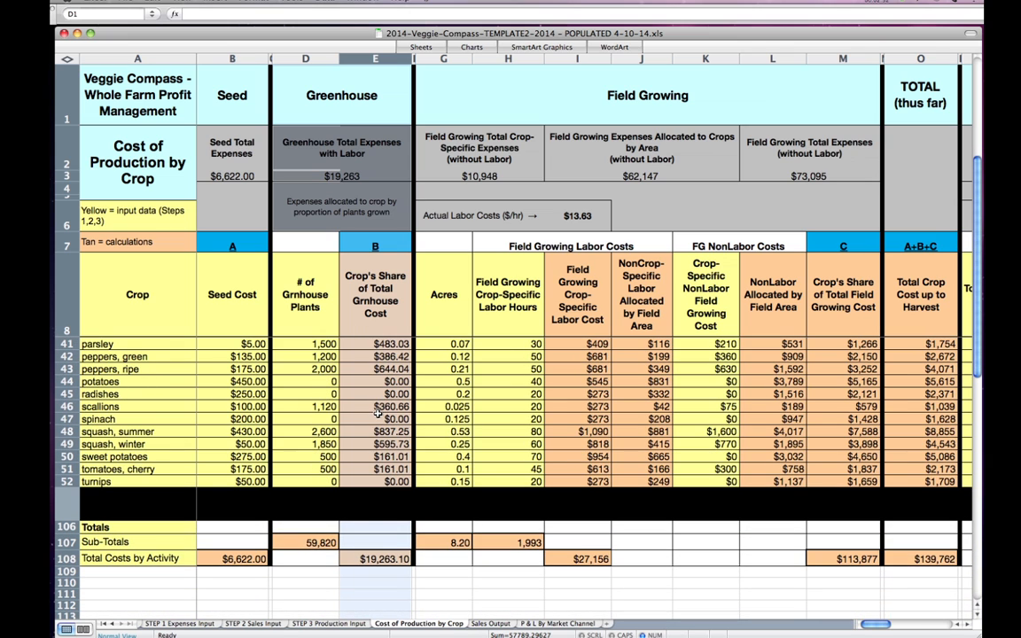
left_click(351, 553)
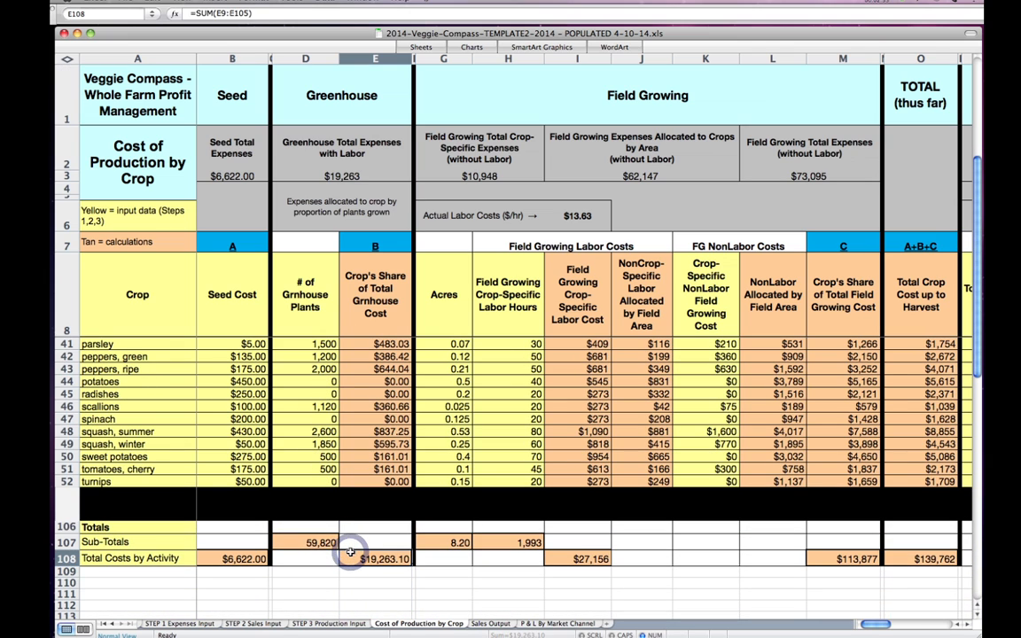
scroll(319, 467, "up", 5)
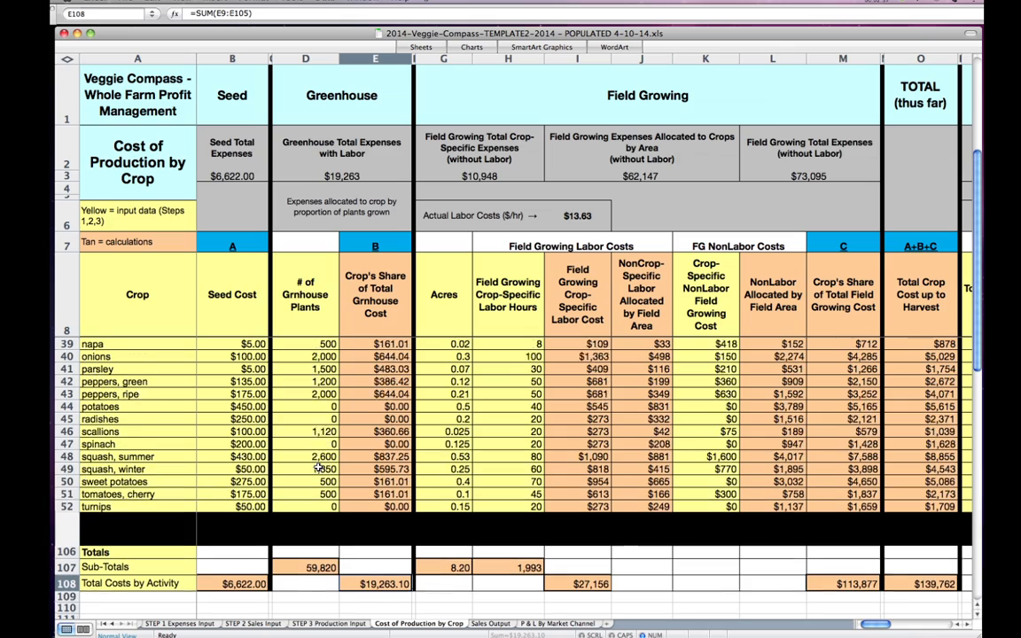
scroll(318, 468, "up", 10)
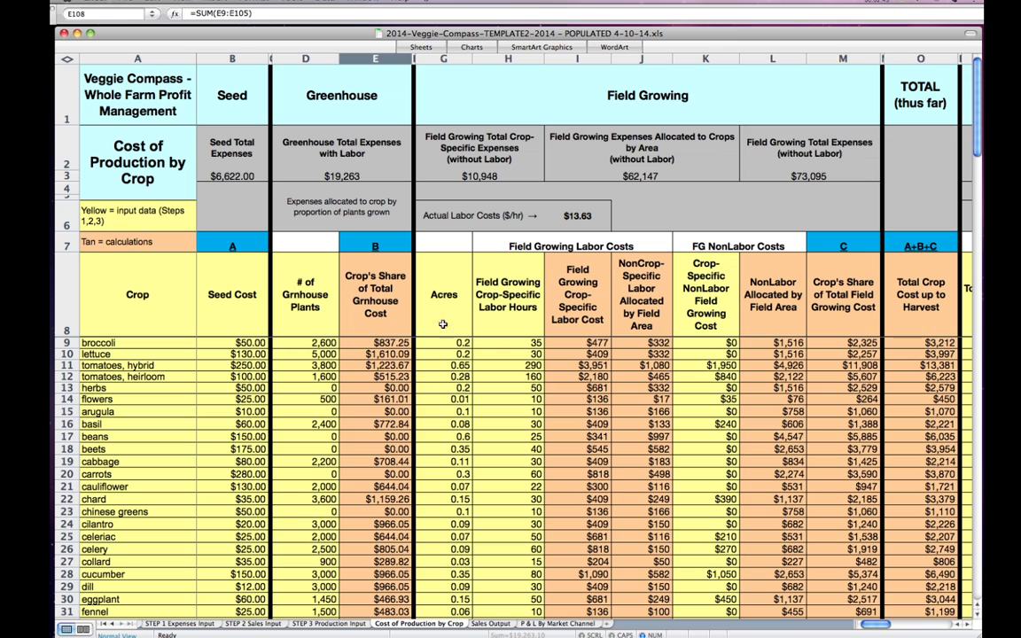
Review the Total Crop Cost up to Harvest column for every crop, down to the totals row and back up
left_click(915, 273)
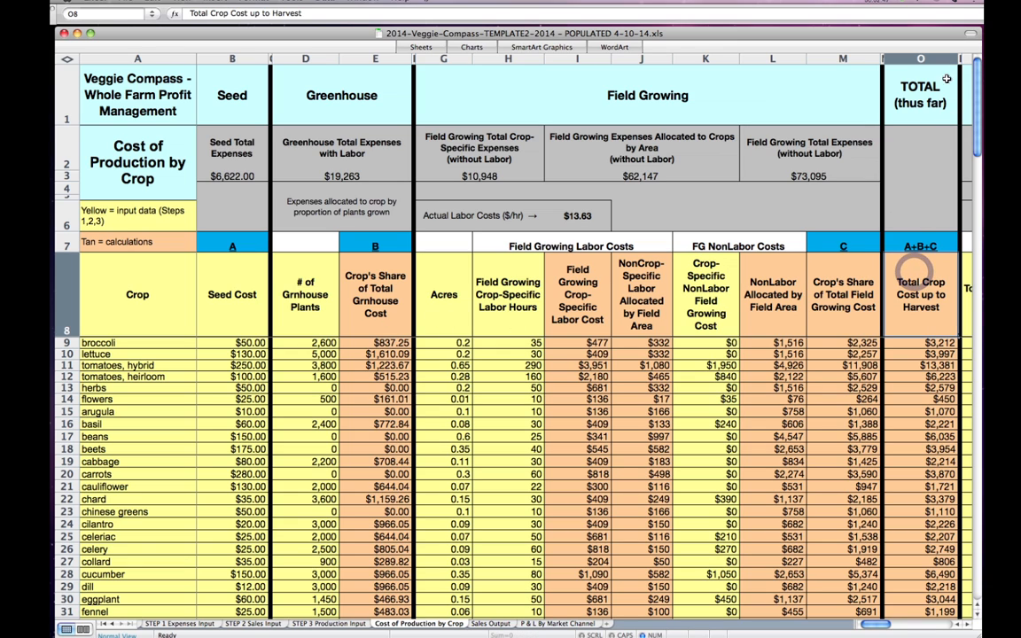
left_click(921, 59)
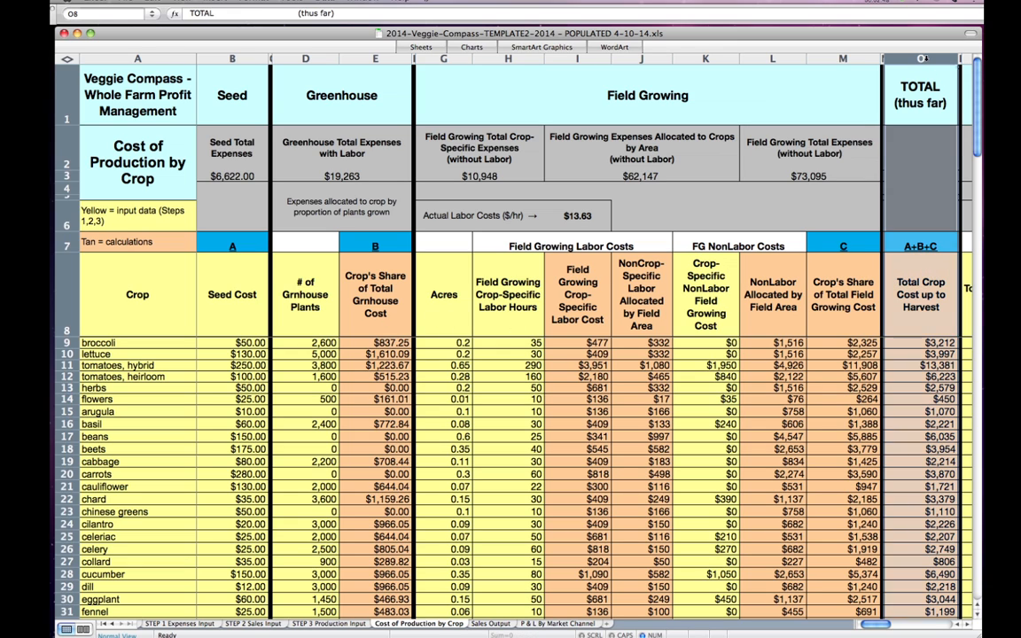
left_click(900, 262)
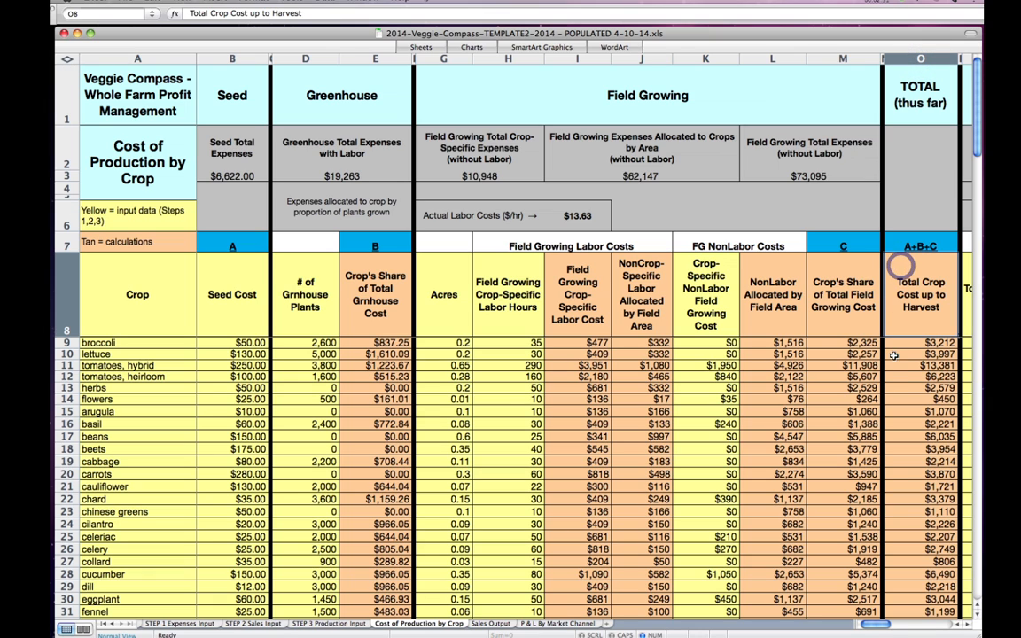
scroll(904, 390, "down", 5)
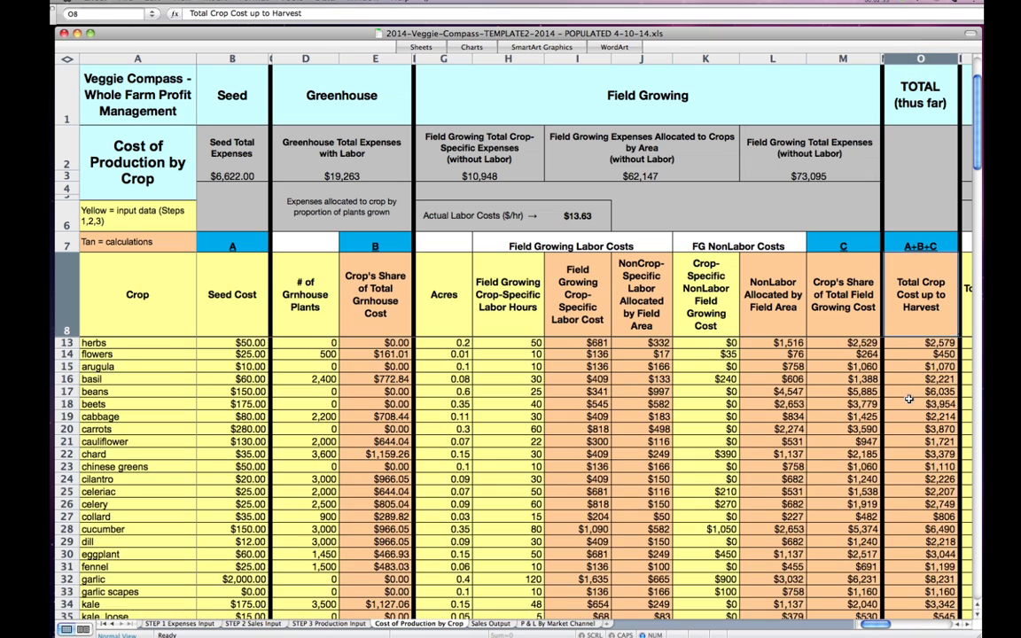
scroll(908, 400, "down", 5)
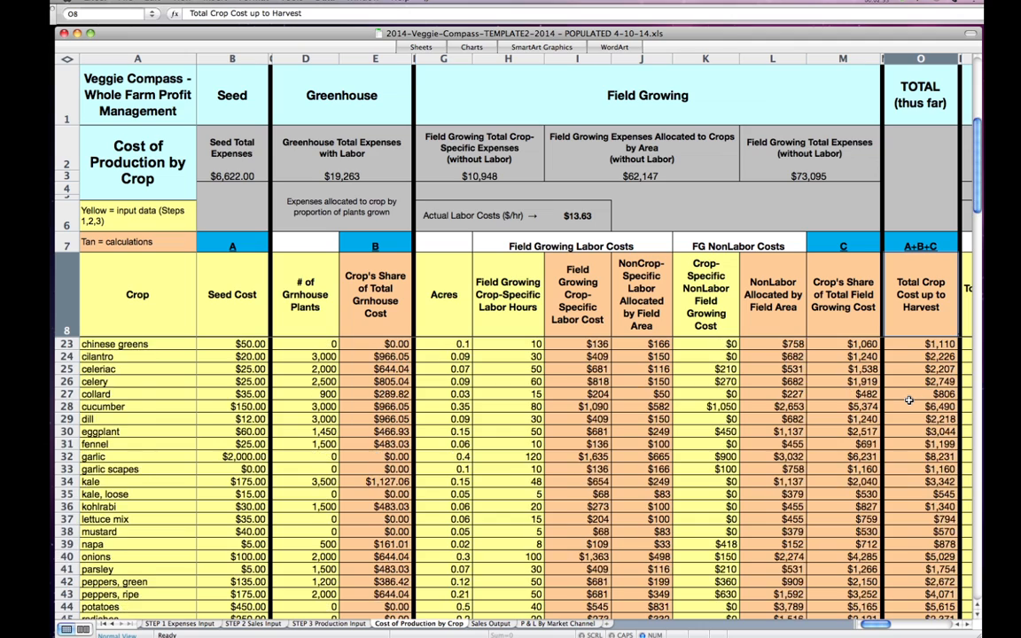
scroll(908, 399, "down", 4)
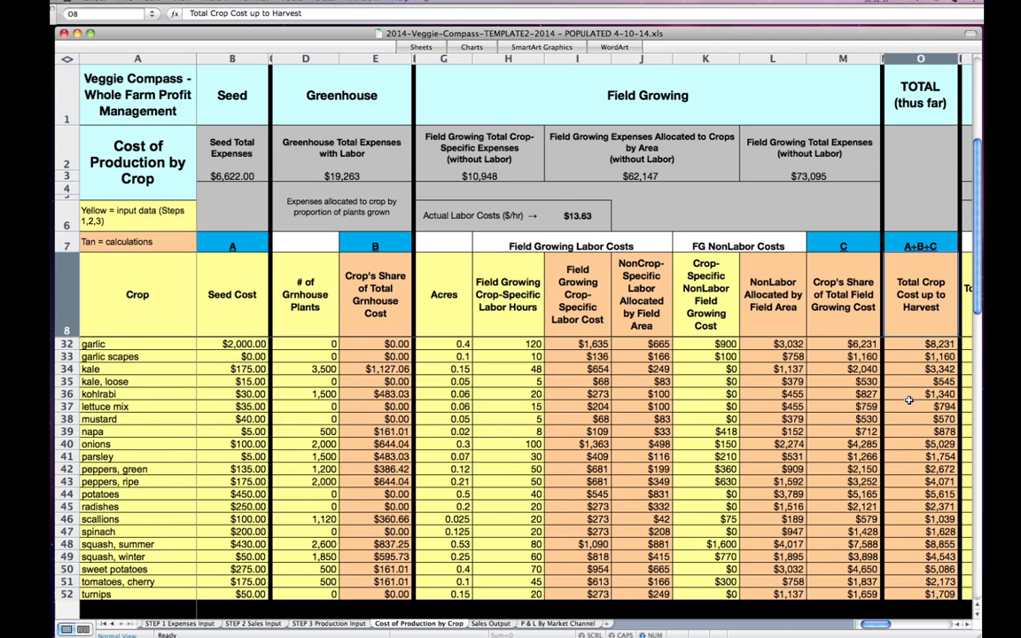
scroll(908, 400, "down", 4)
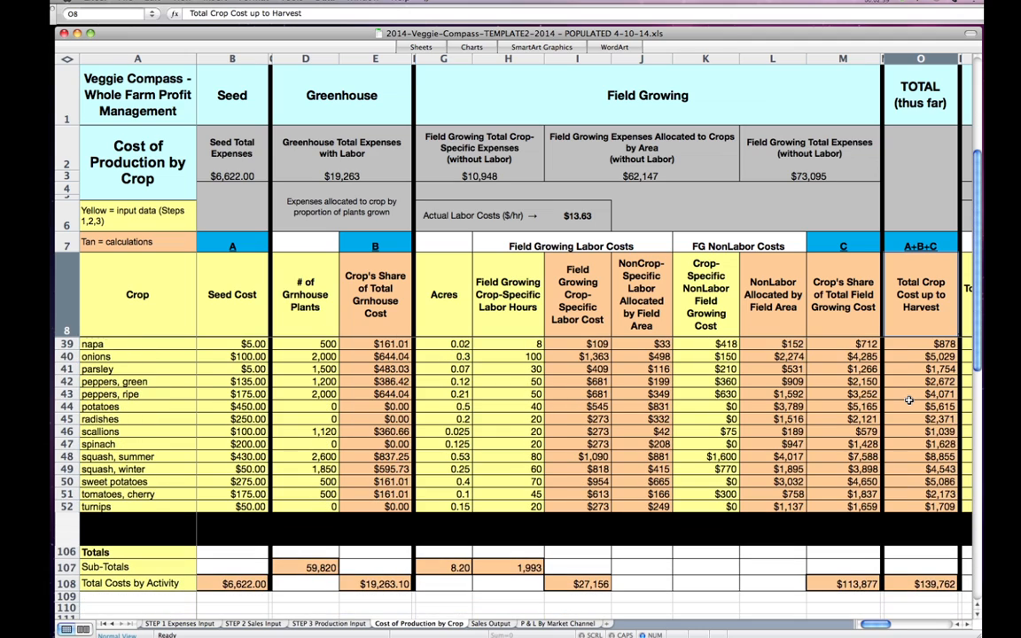
scroll(908, 399, "up", 4)
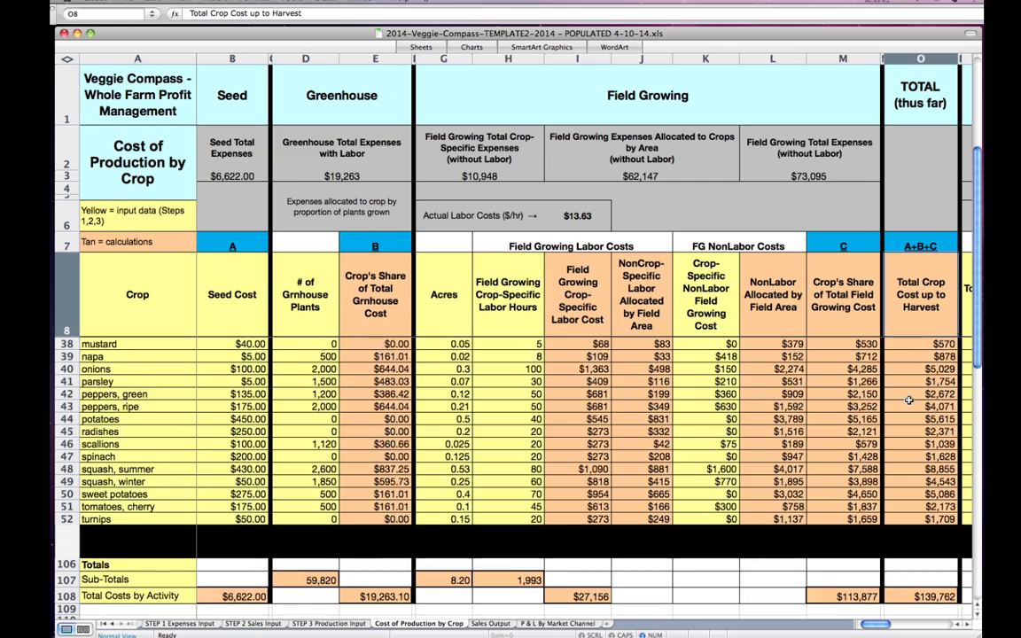
scroll(908, 400, "up", 6)
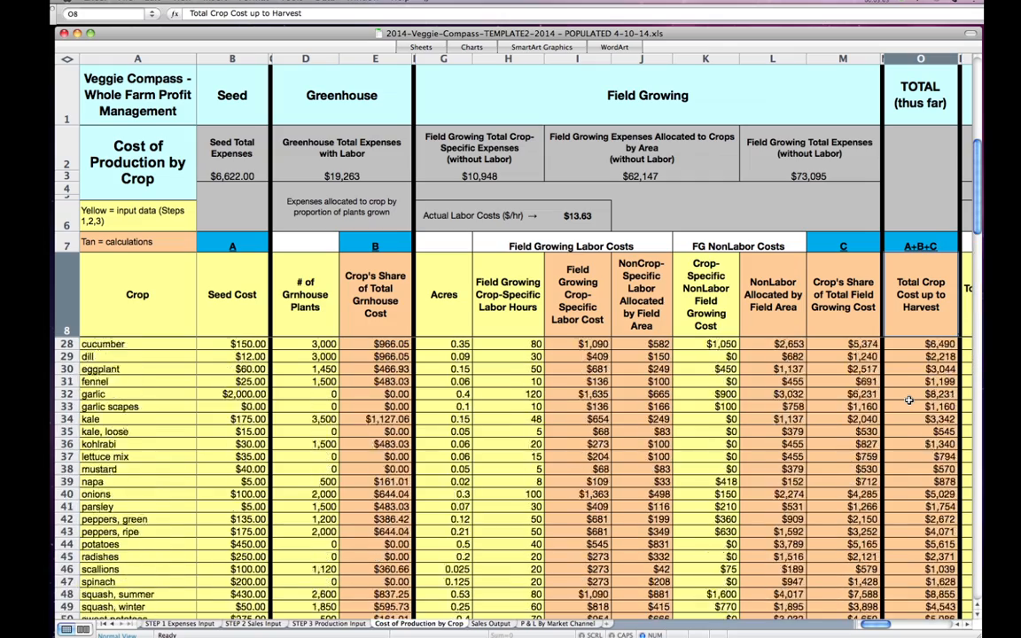
scroll(908, 400, "up", 5)
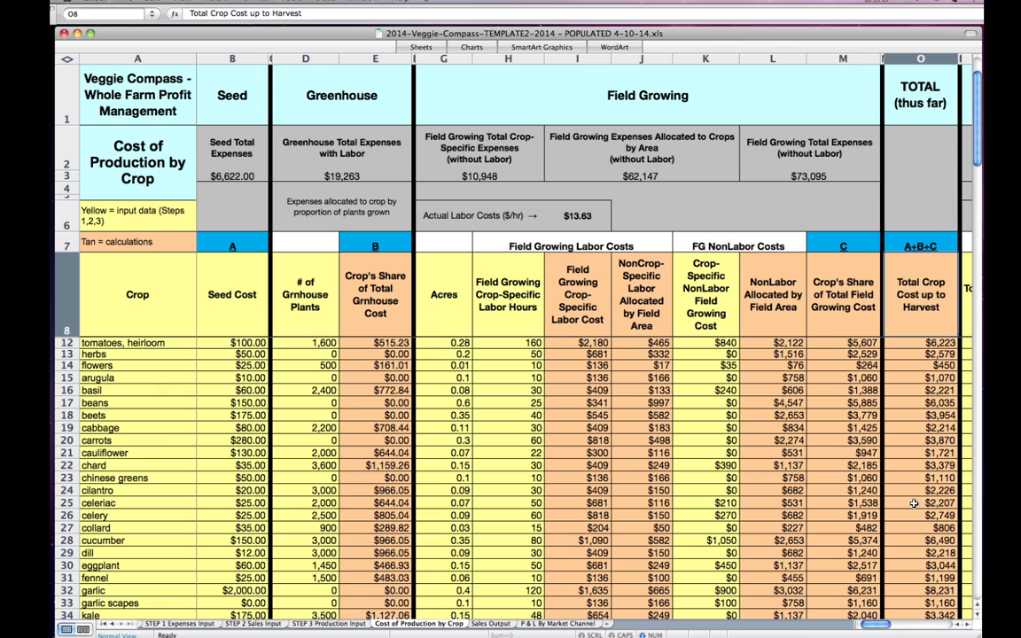
Inspect the Harvesting & Packing section, including its heading and the Crop's Share of Total H&Pack Cost column
scroll(969, 626, "right", 7)
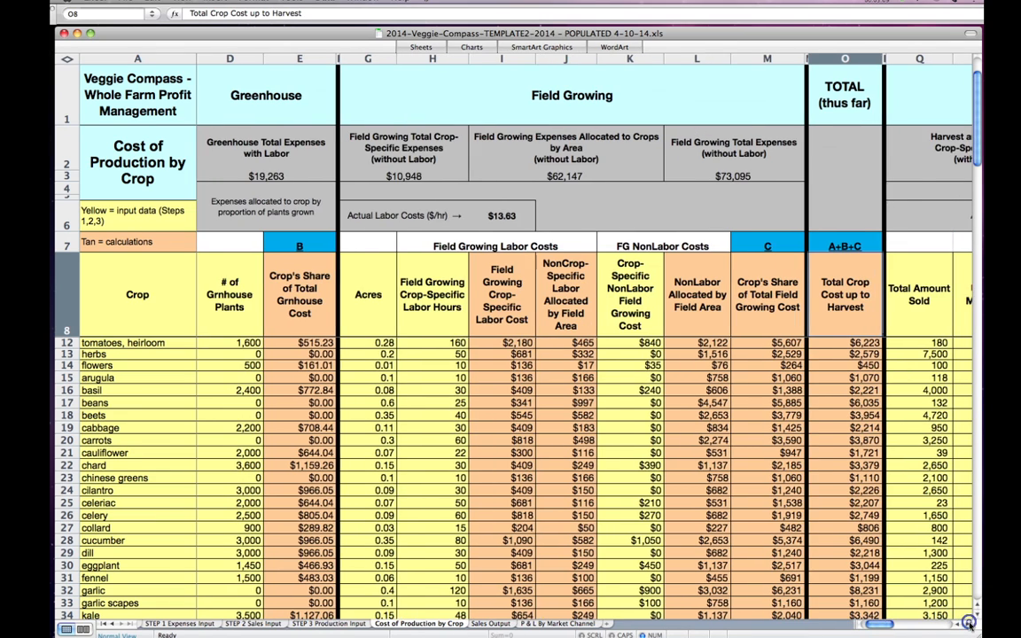
scroll(969, 624, "right", 6)
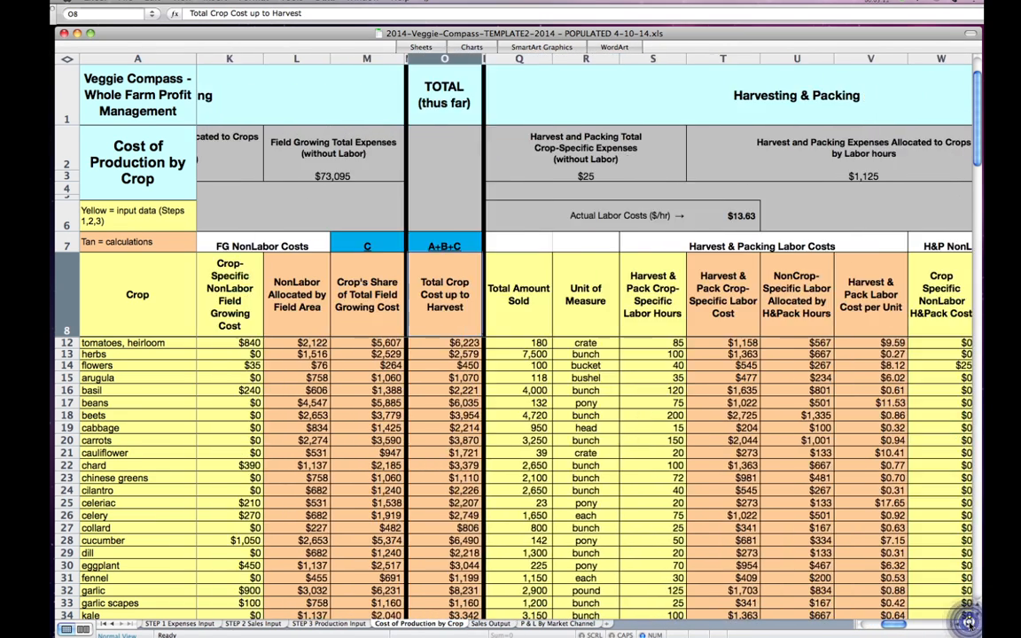
scroll(969, 624, "right", 1)
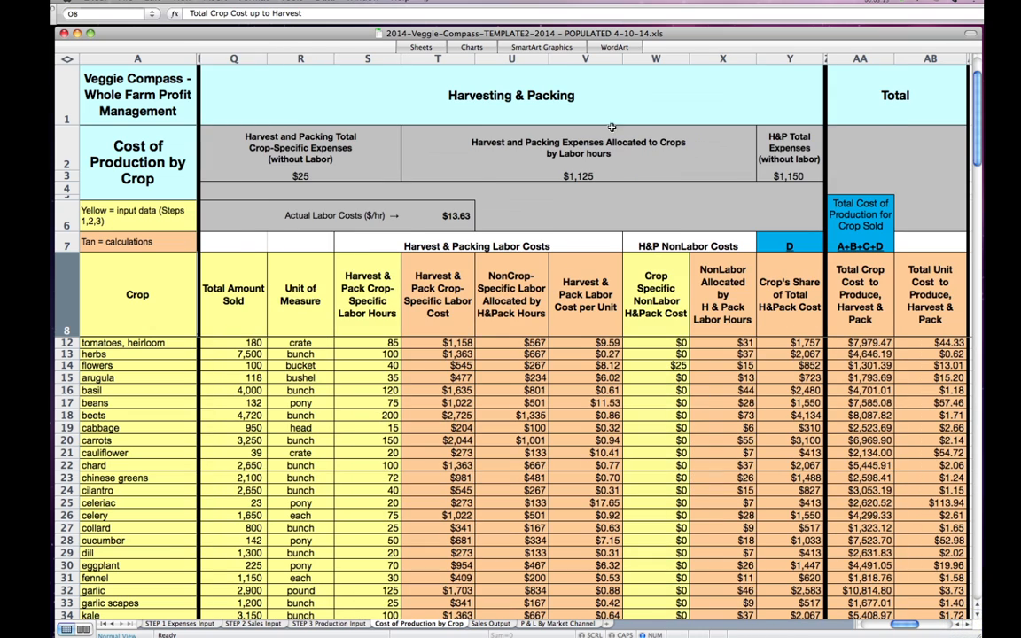
left_click(540, 94)
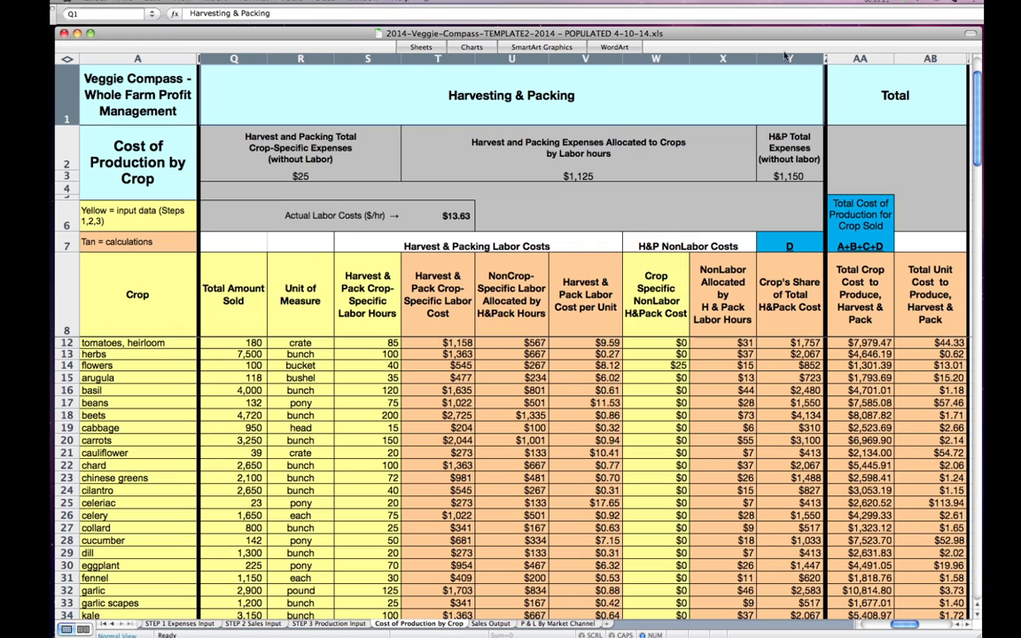
left_click(791, 58)
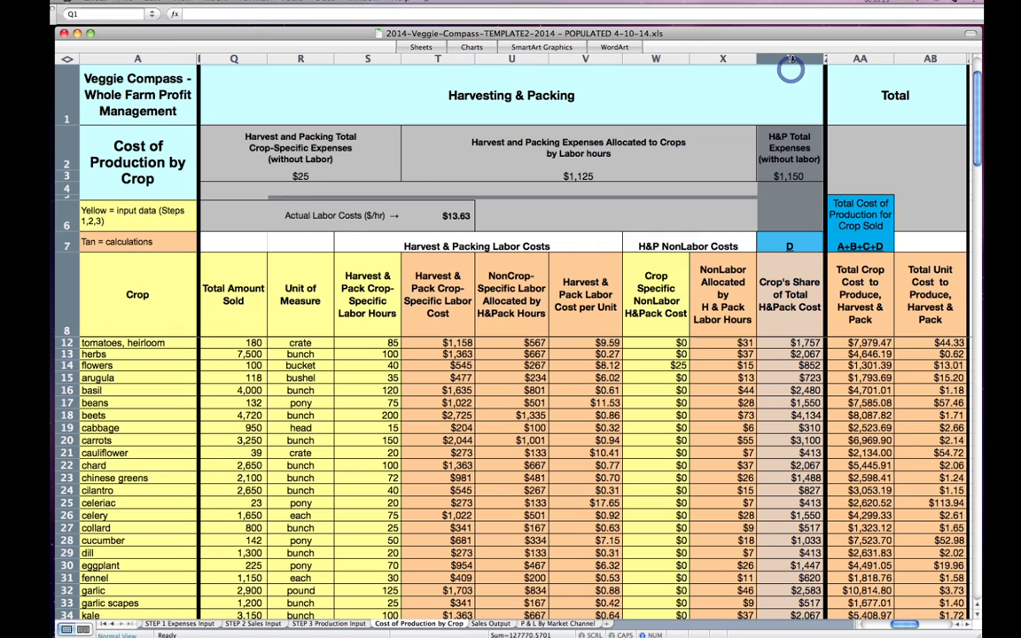
Examine the Total section's two columns and headings, total crop cost and total unit cost to produce, harvest and pack
left_click(856, 58)
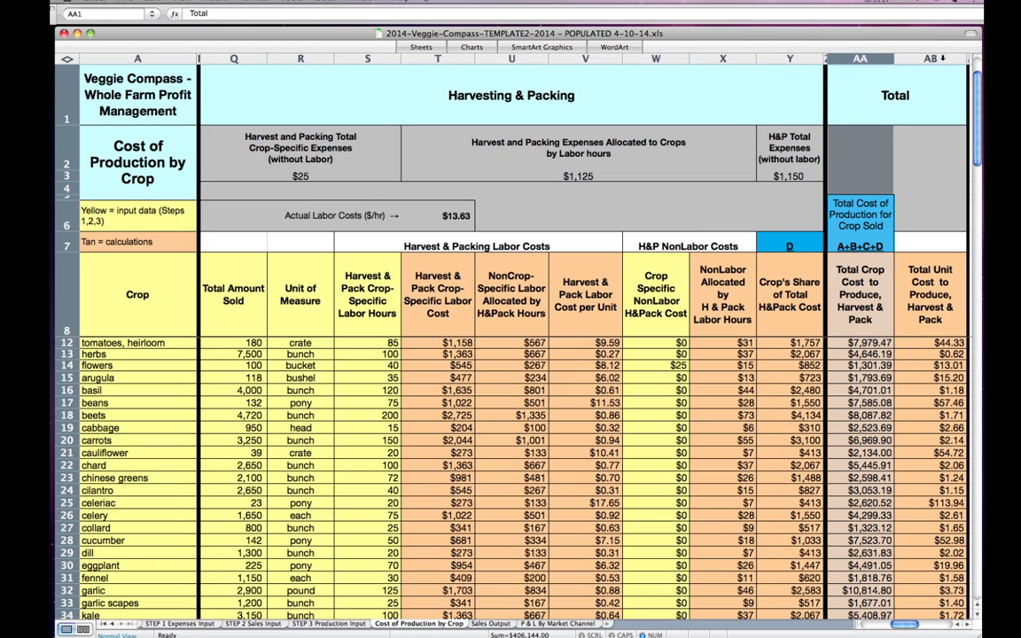
left_click(938, 59)
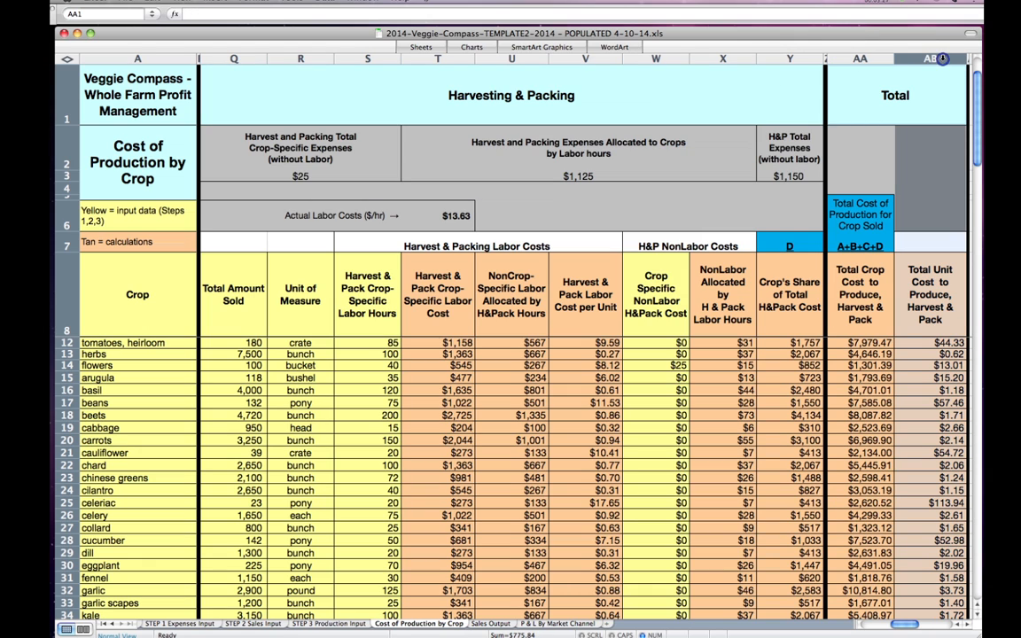
left_click(833, 267)
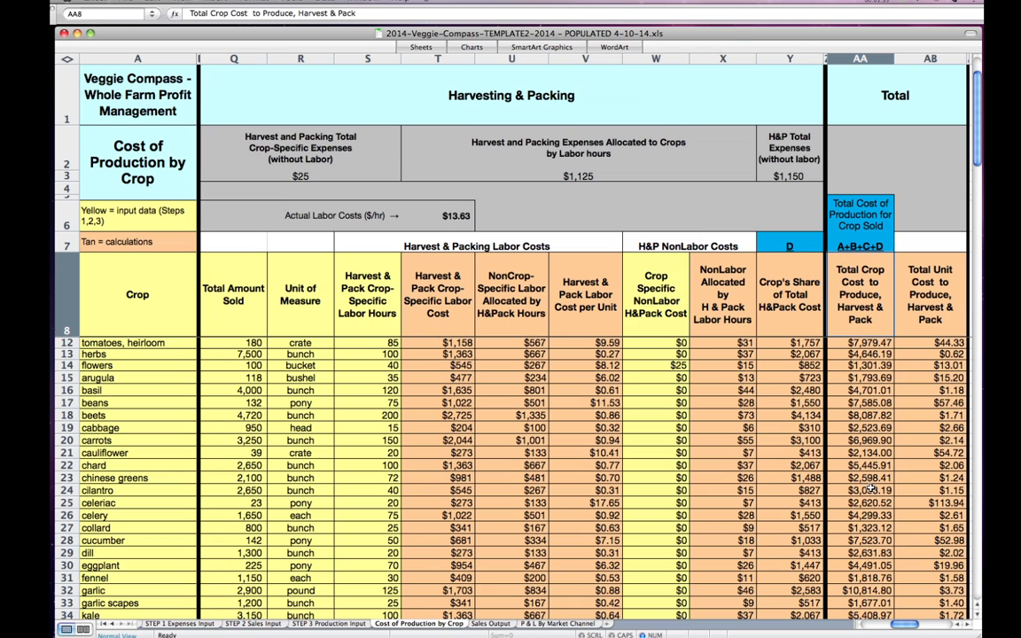
left_click(951, 324)
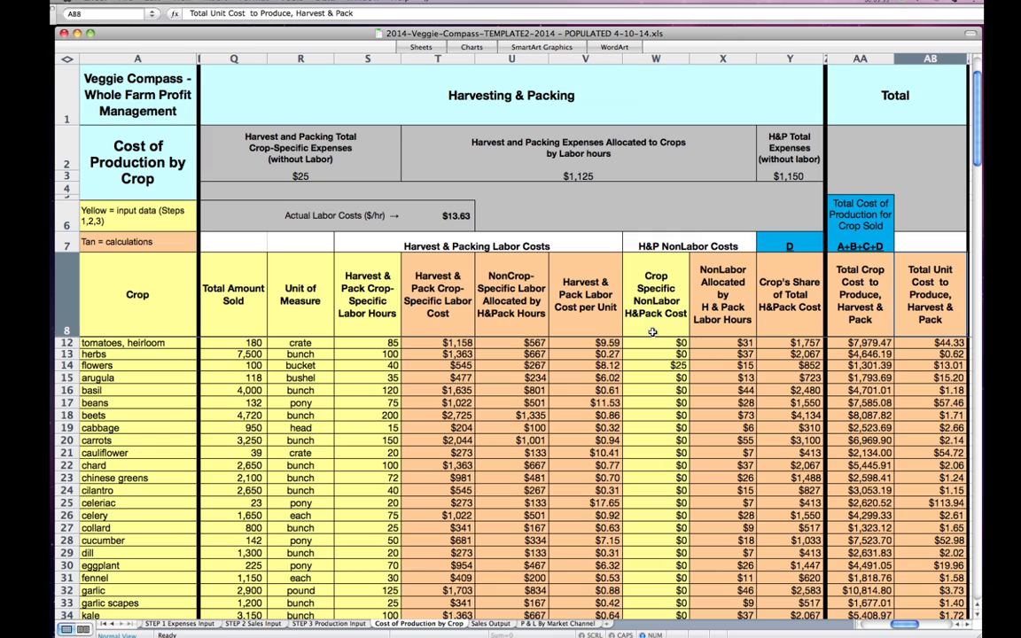
Check the Harvest & Pack Labor Cost per Unit formulas for heirloom tomatoes, arugula, beets, cauliflower and cilantro, and review the crops further down
left_click(574, 333)
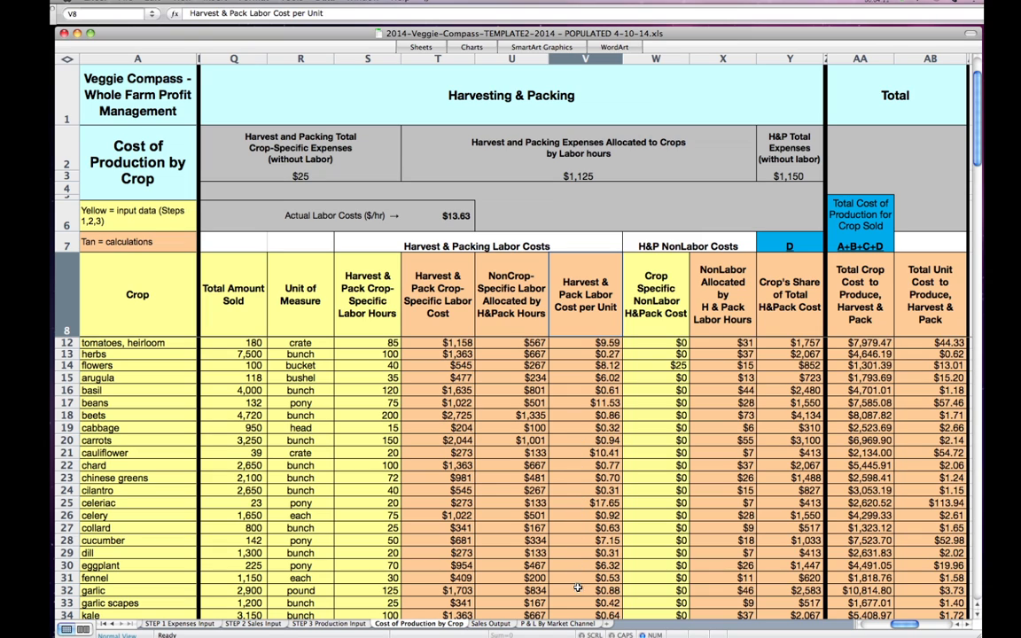
left_click(587, 346)
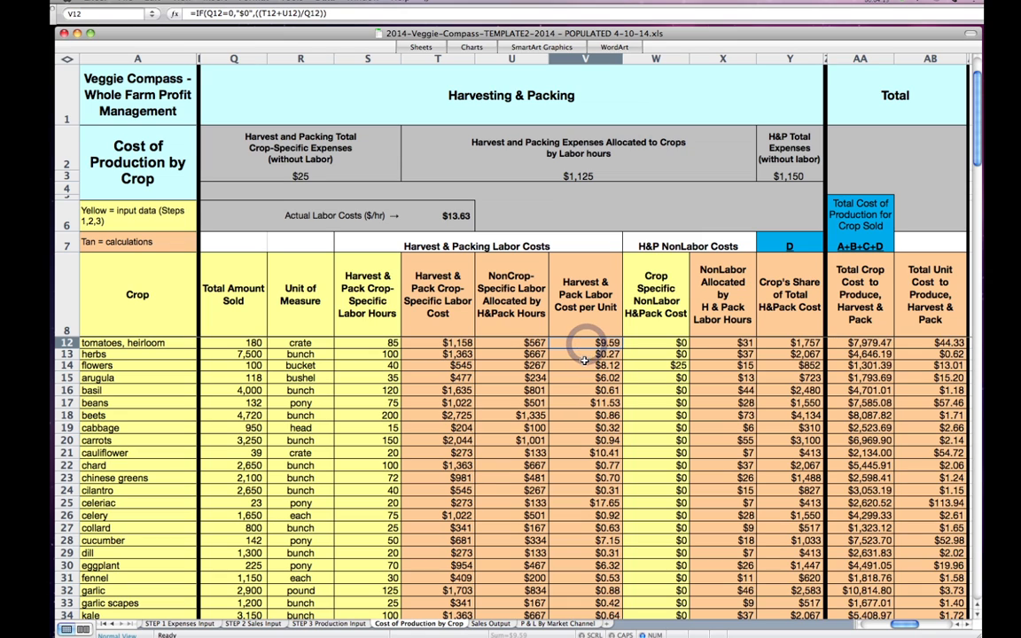
left_click(581, 378)
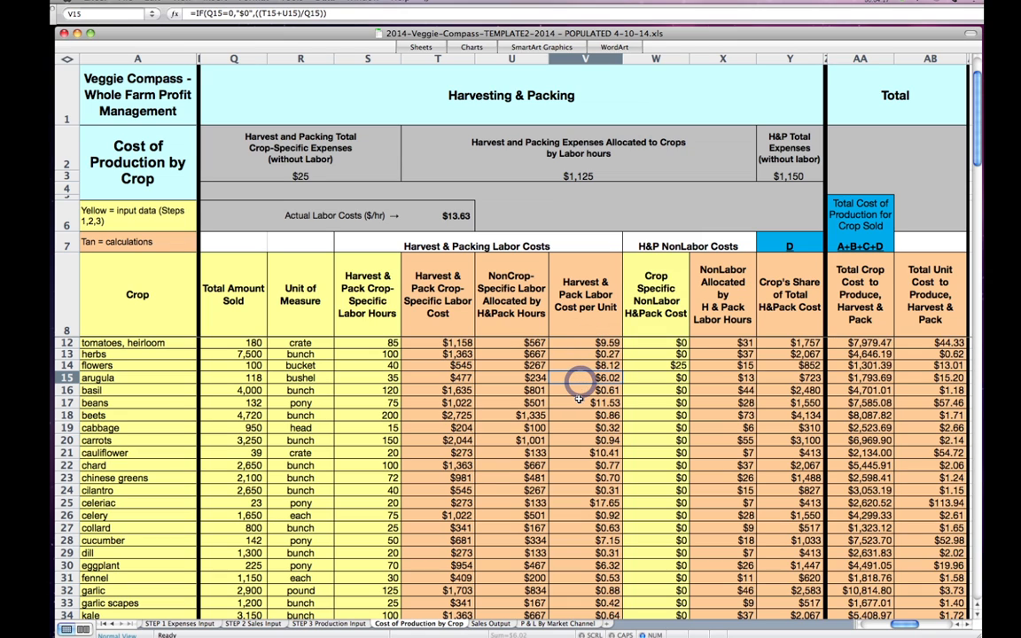
left_click(582, 417)
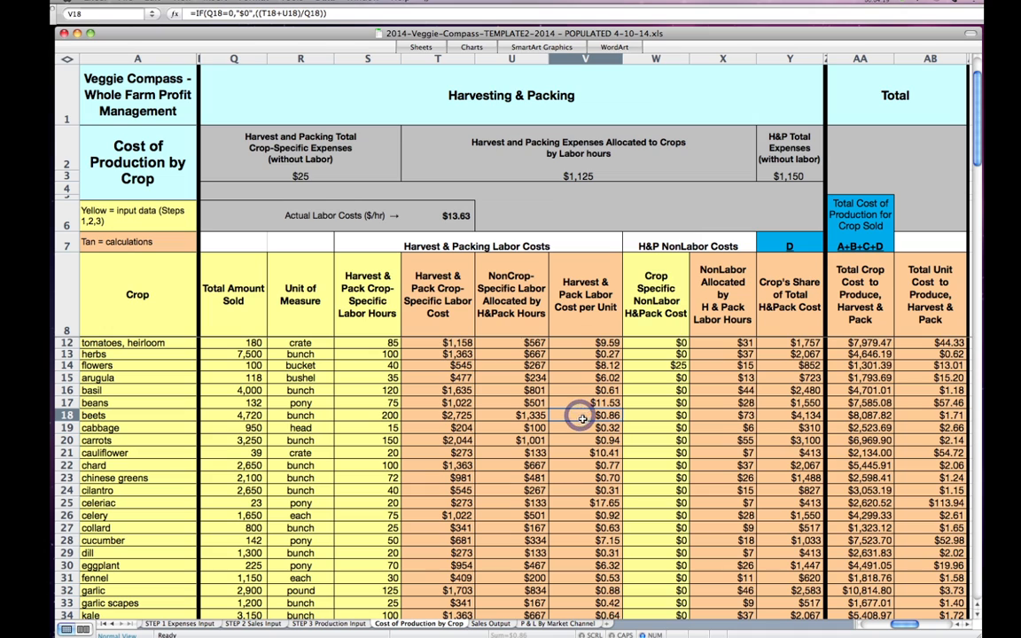
left_click(580, 454)
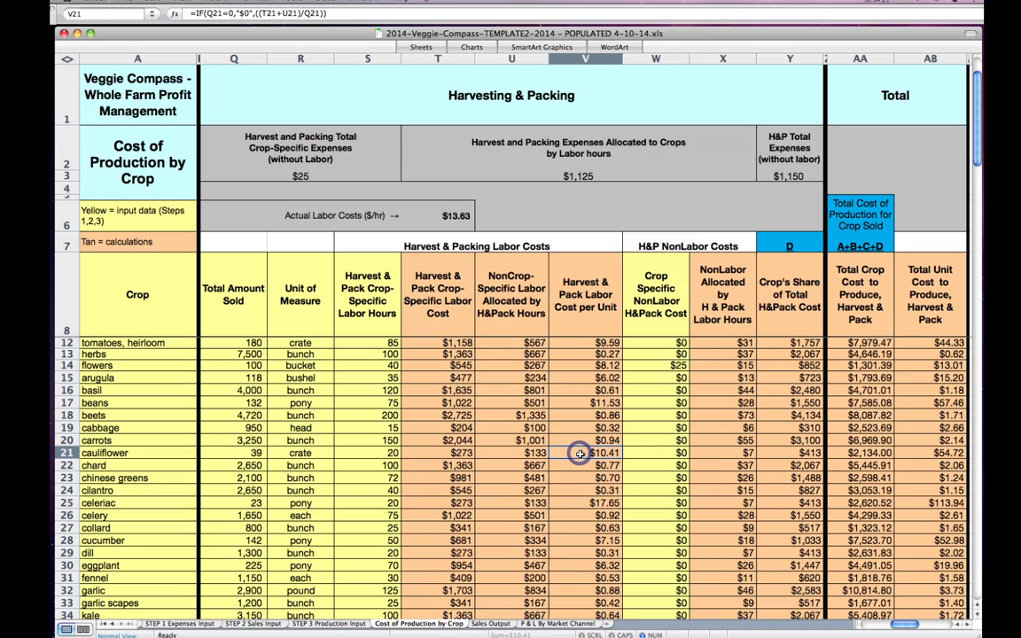
left_click(576, 491)
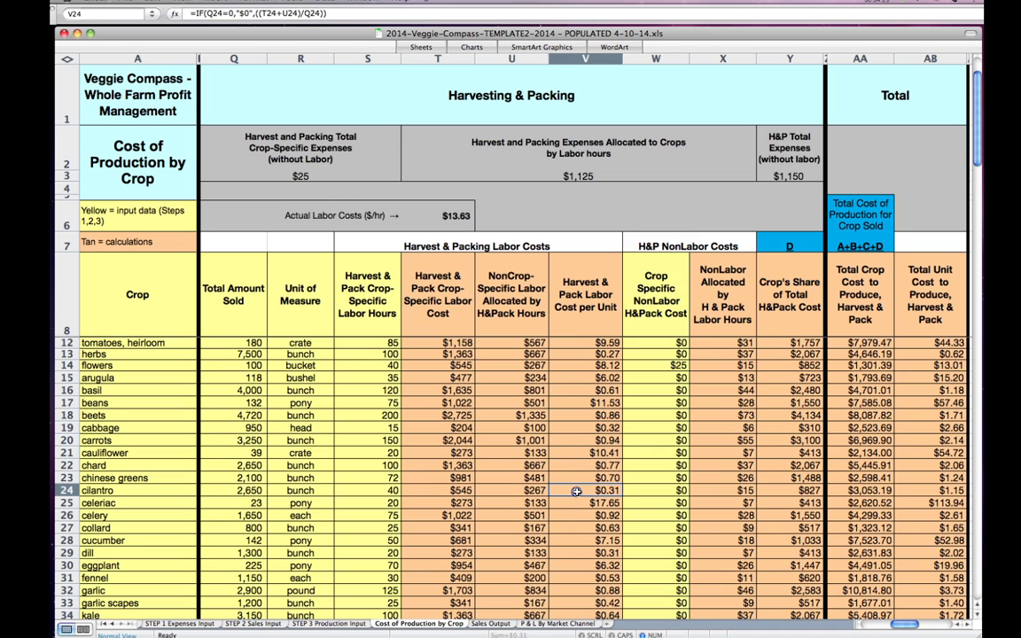
scroll(576, 490, "down", 2)
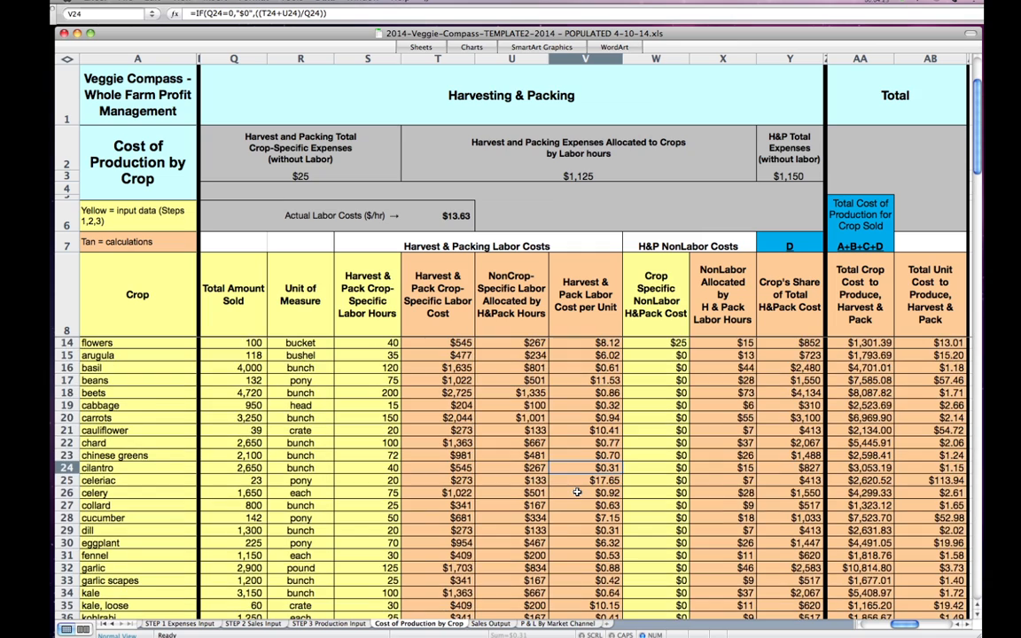
scroll(577, 491, "down", 4)
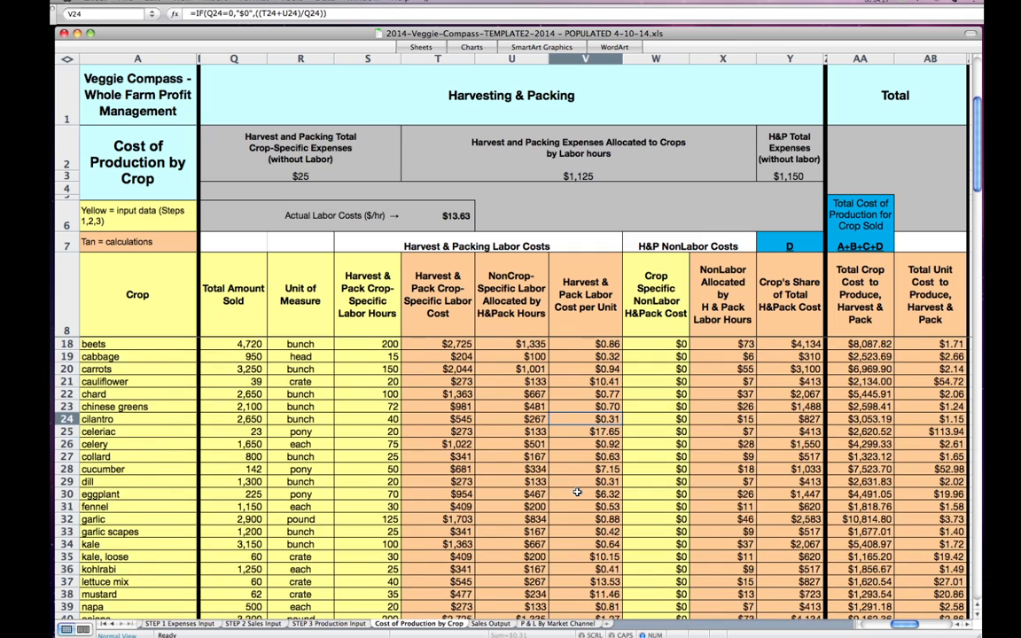
scroll(577, 491, "down", 2)
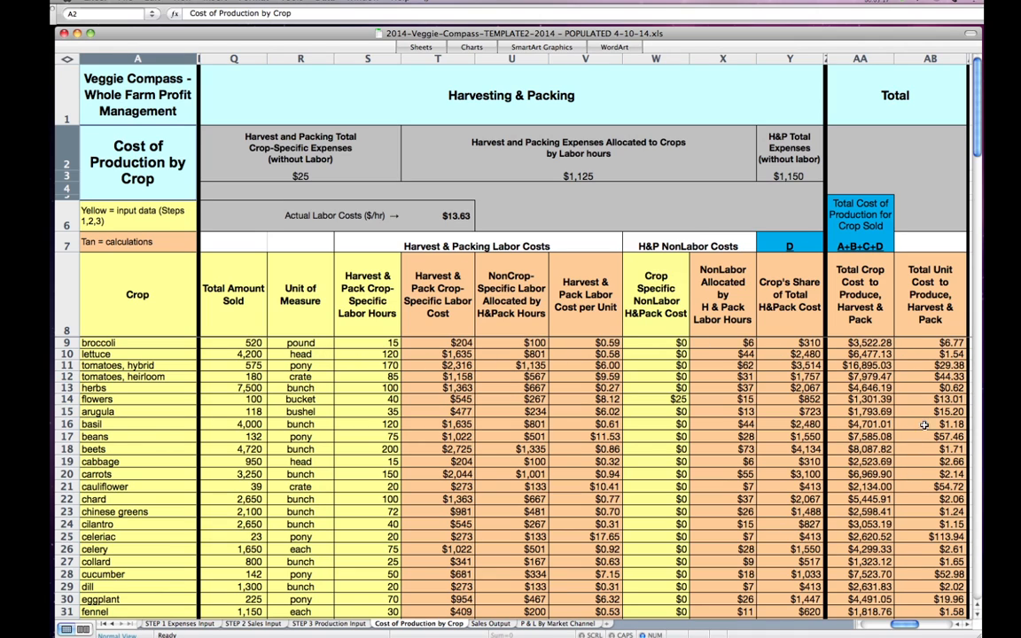
Compare the total unit cost to produce, harvest and pack with the unit of measure for broccoli, herbs and chard
left_click(918, 344)
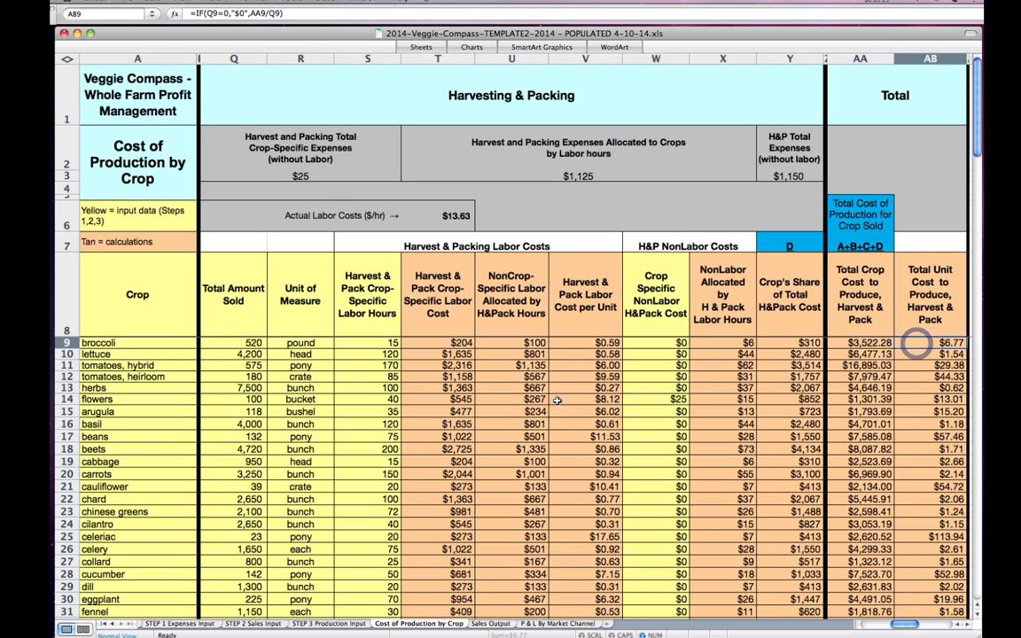
left_click(320, 343)
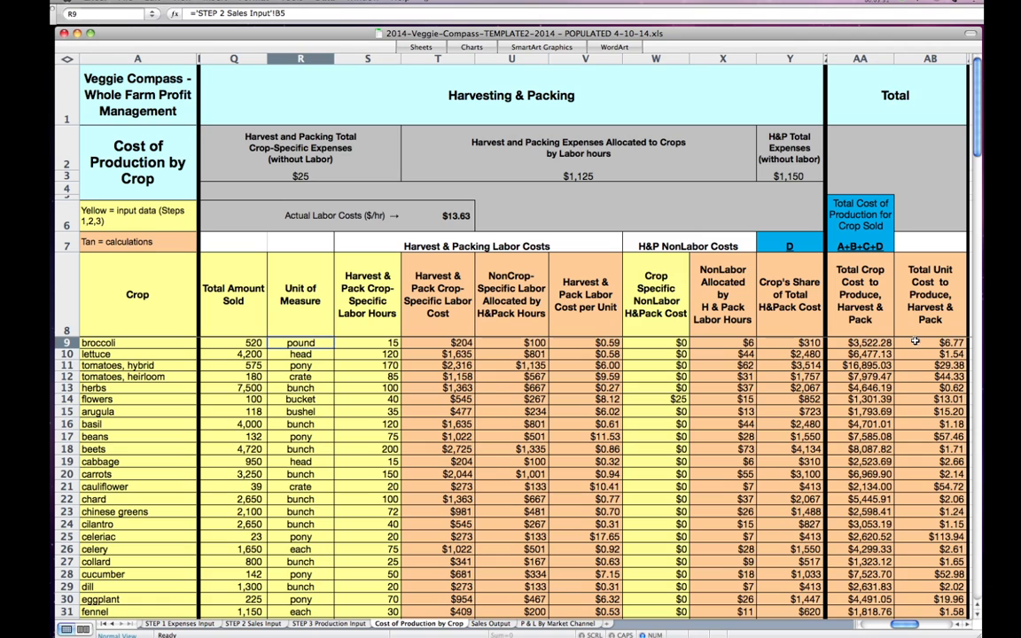
left_click(914, 389)
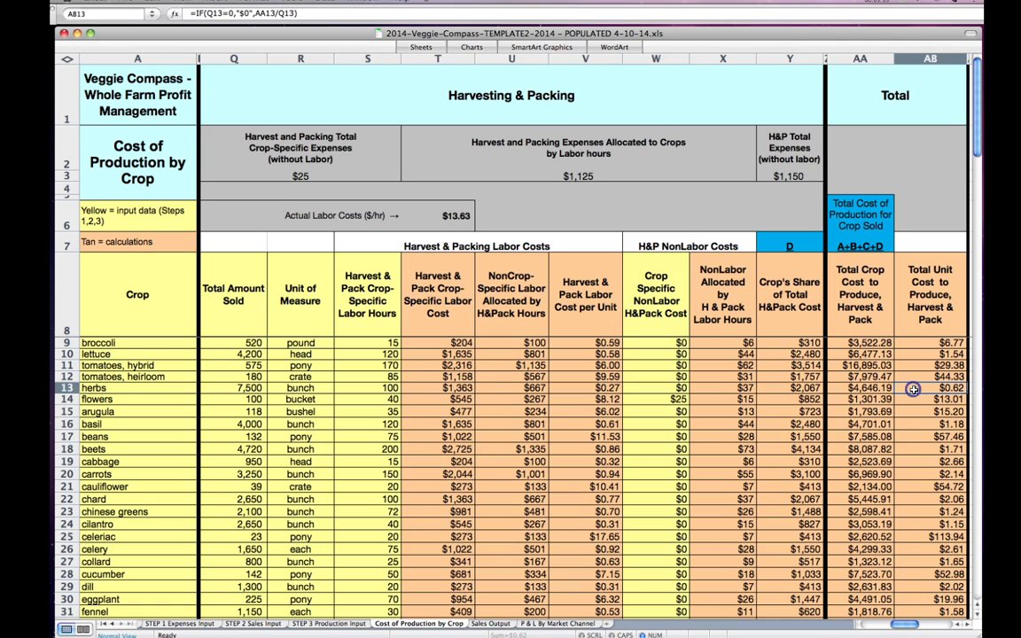
left_click(323, 390)
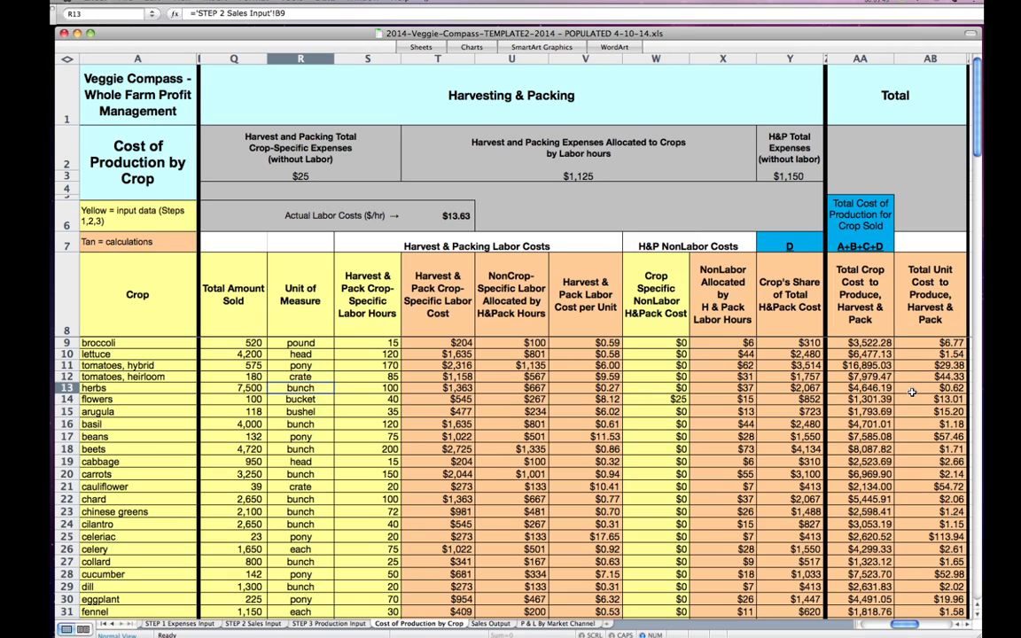
left_click(917, 497)
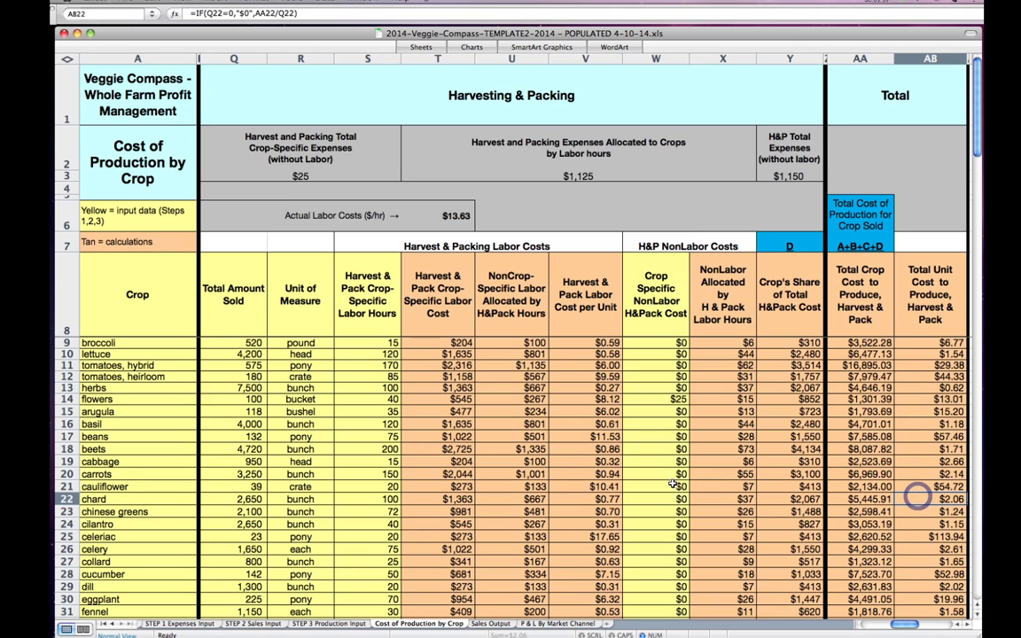
left_click(326, 499)
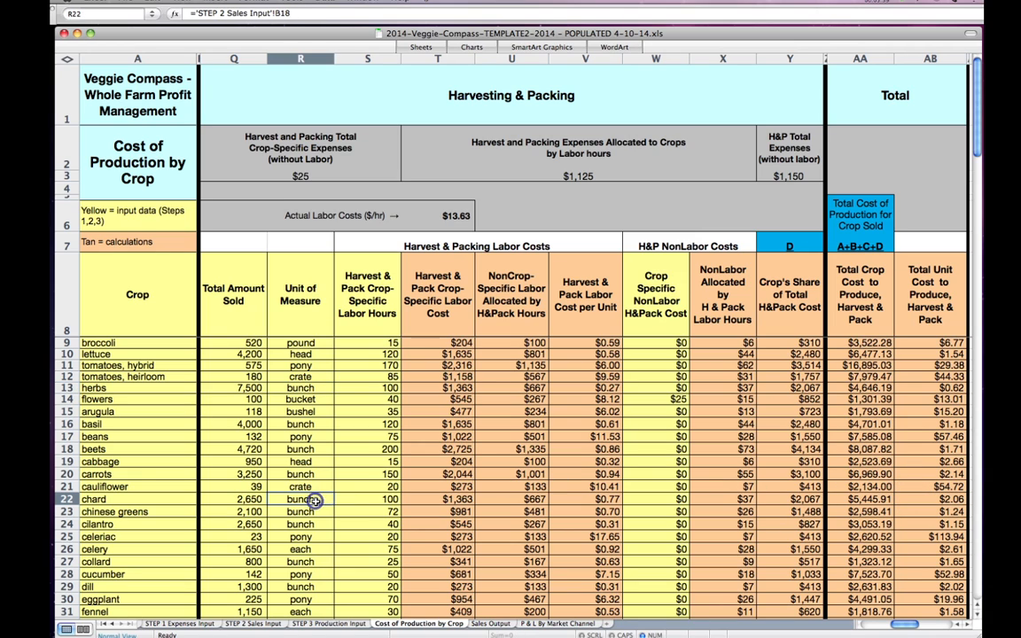
left_click(176, 499)
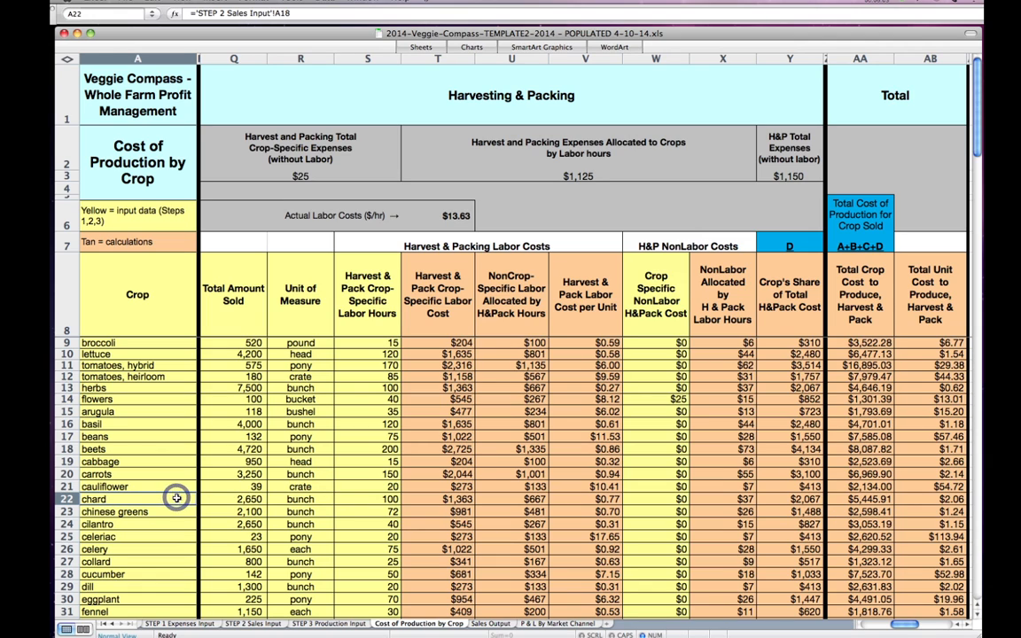